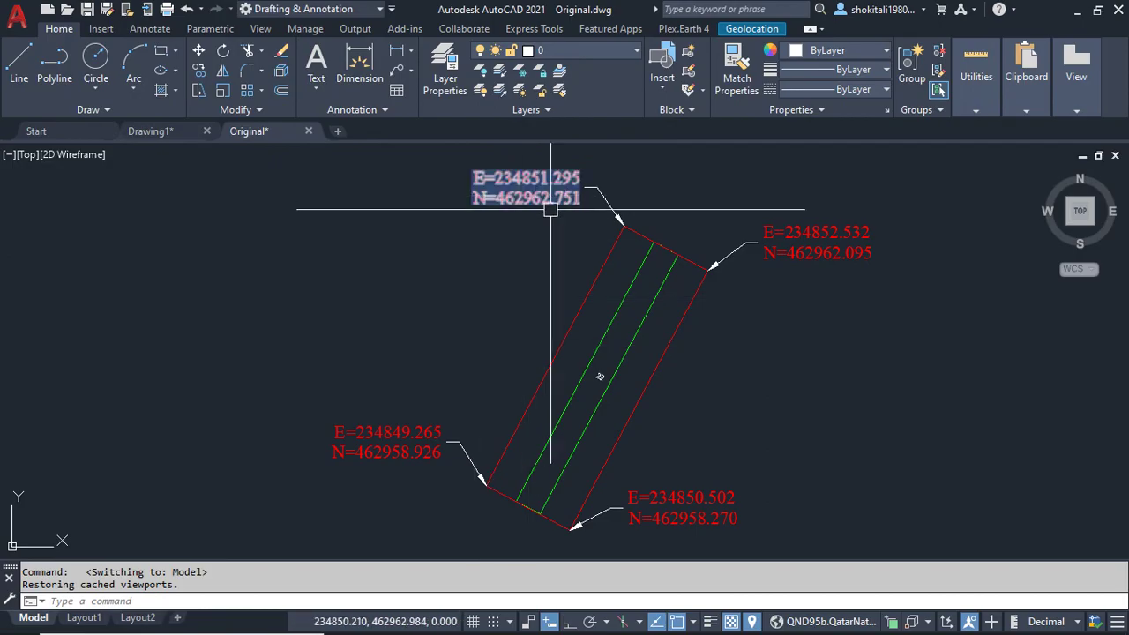
pyautogui.scroll(-2, 585, 274)
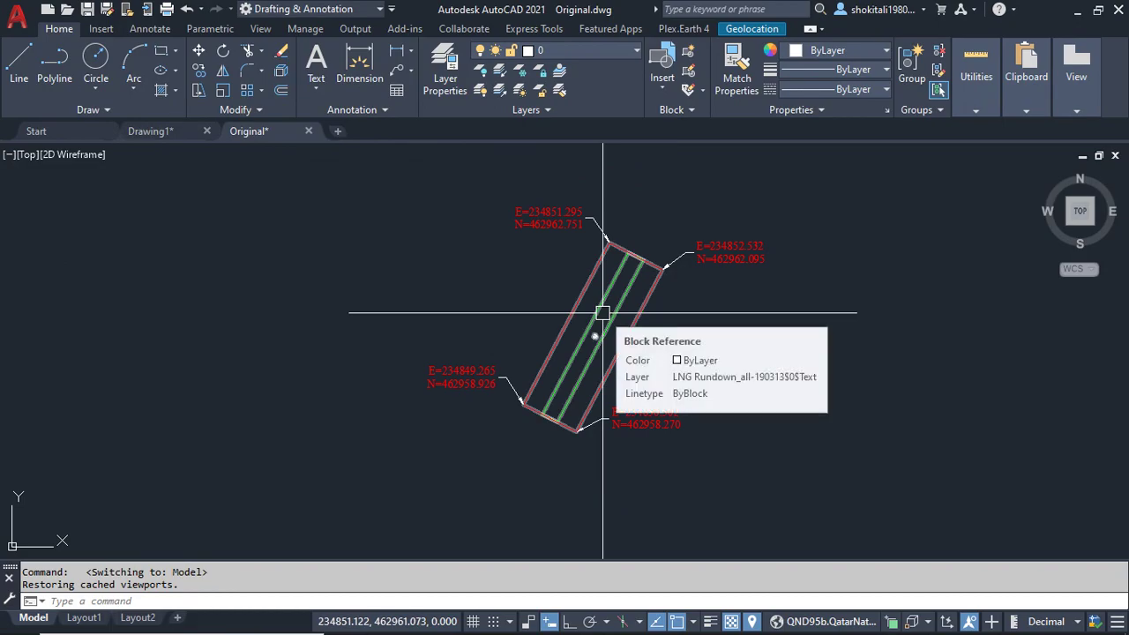
pyautogui.scroll(2, 582, 313)
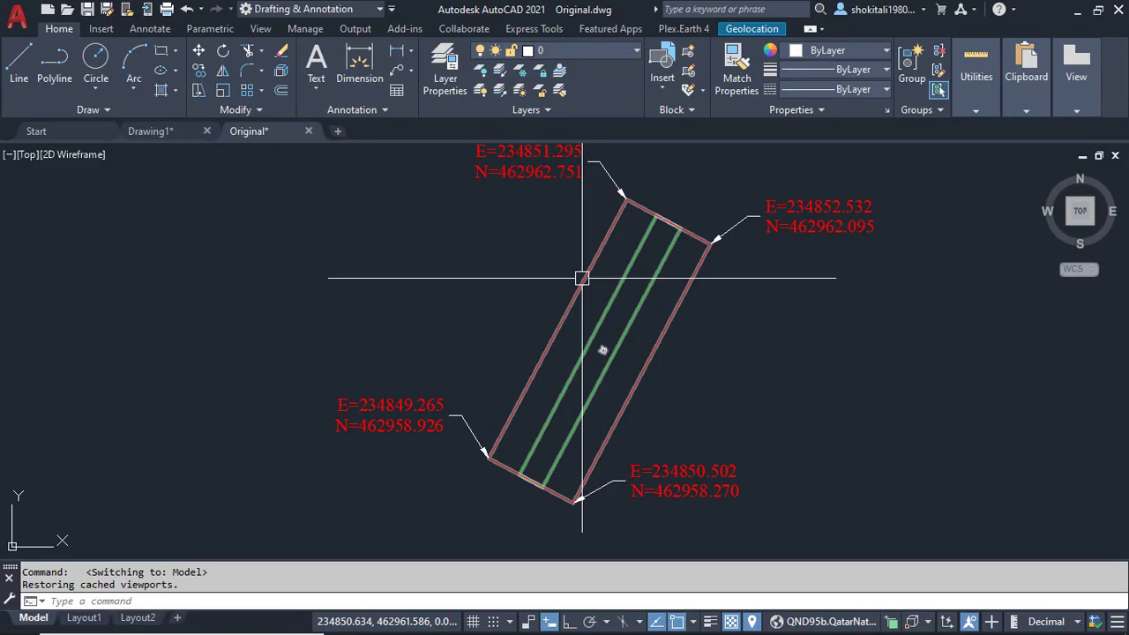
pyautogui.scroll(-1, 581, 278)
pyautogui.scroll(-1, 592, 265)
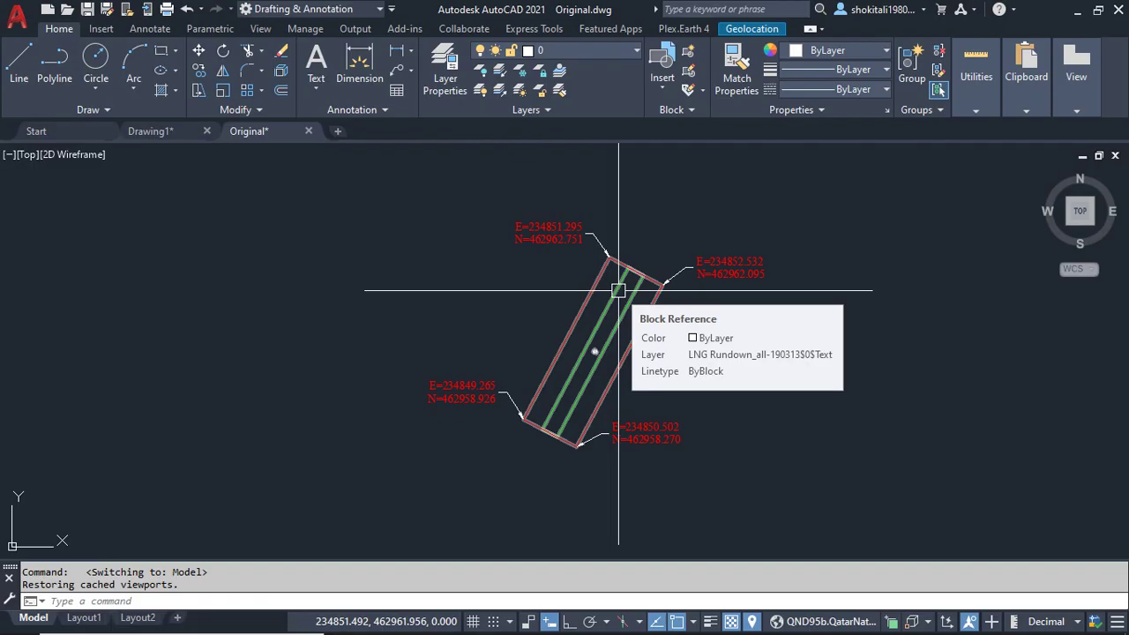
# - Start the UCS command and zoom in on the rectangle's lower-left corner
pyautogui.write('U')
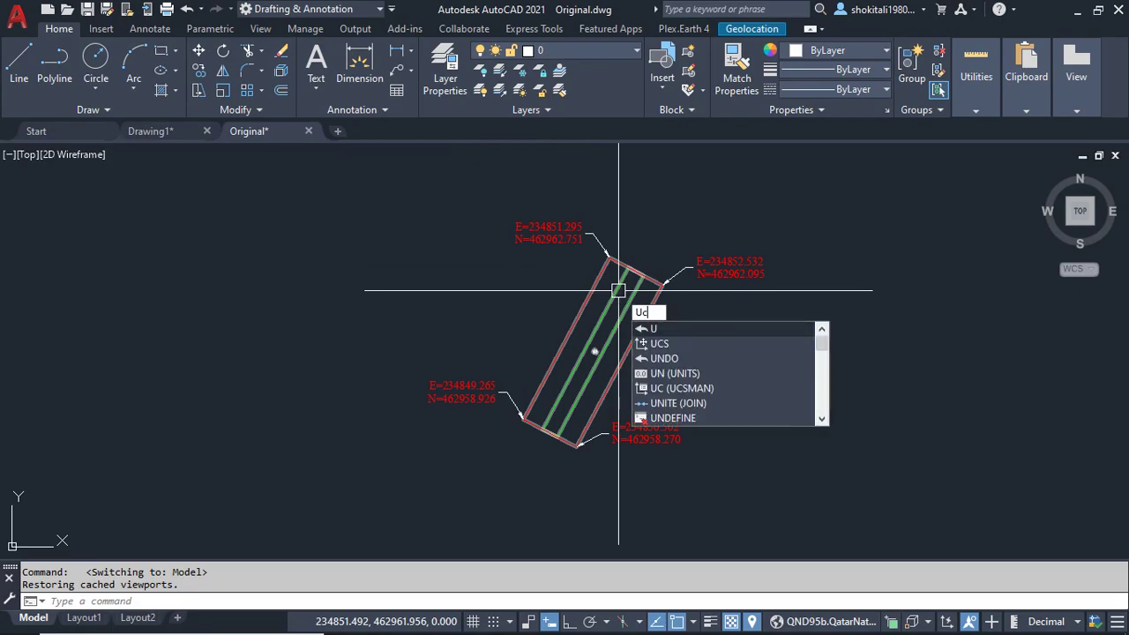
pyautogui.write('CS')
pyautogui.press('Return')
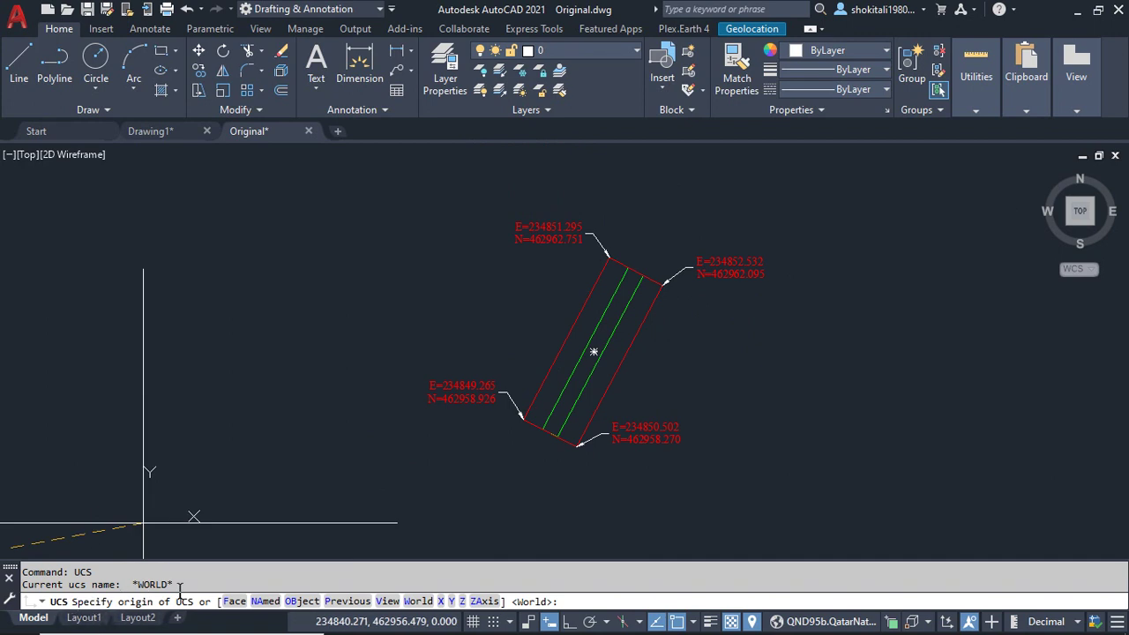
pyautogui.scroll(1, 579, 391)
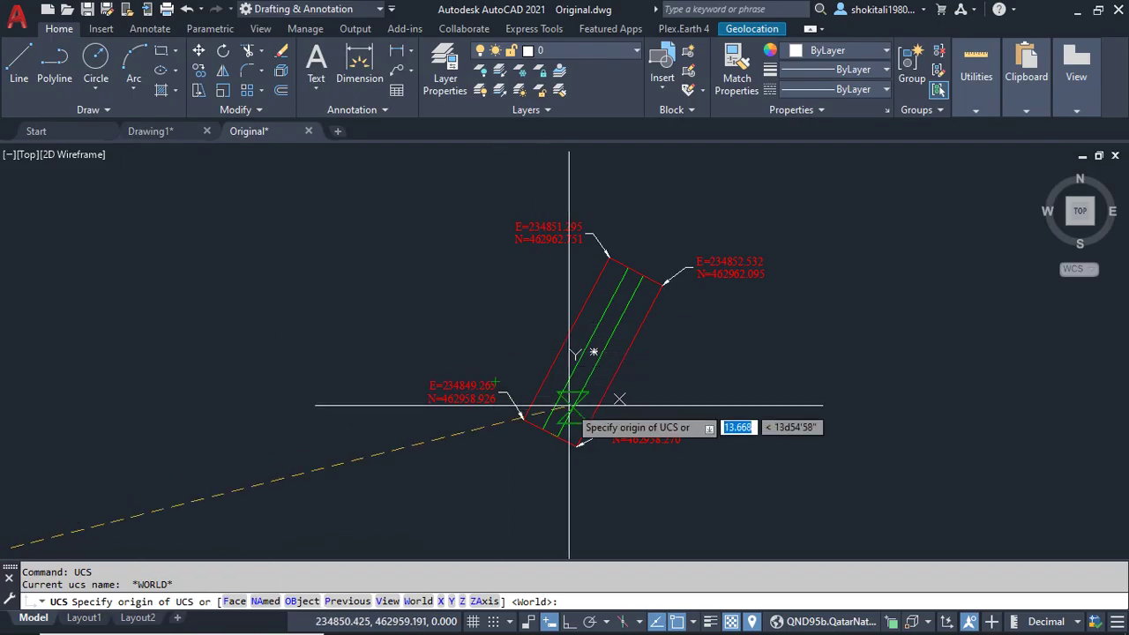
pyautogui.scroll(1, 571, 406)
pyautogui.scroll(1, 574, 401)
pyautogui.scroll(1, 494, 455)
pyautogui.scroll(2, 512, 402)
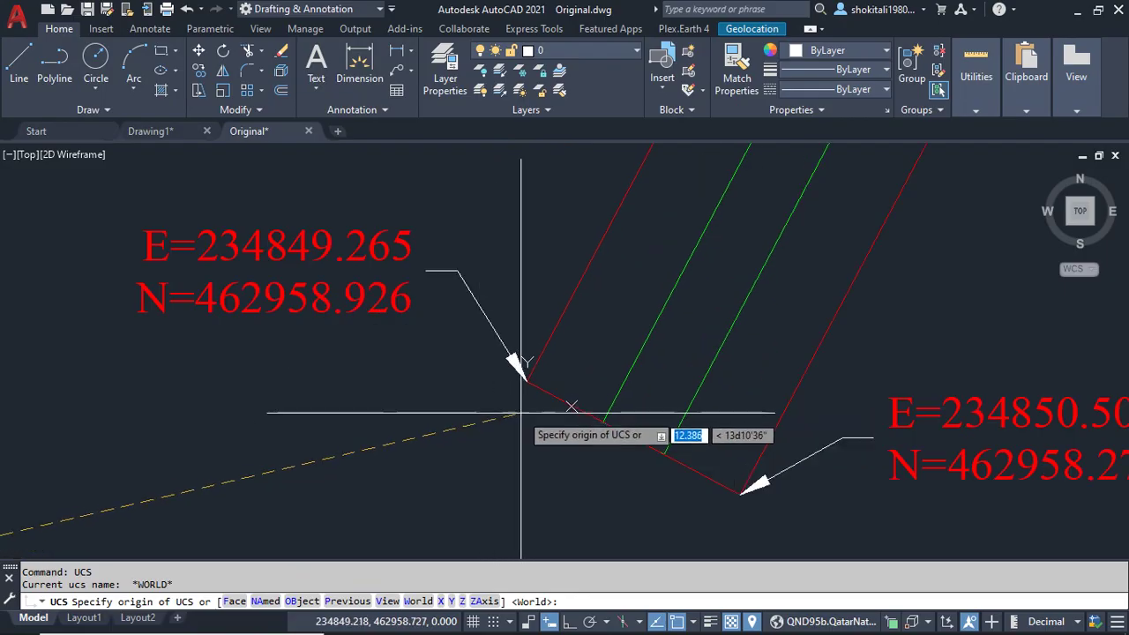
pyautogui.scroll(1, 523, 408)
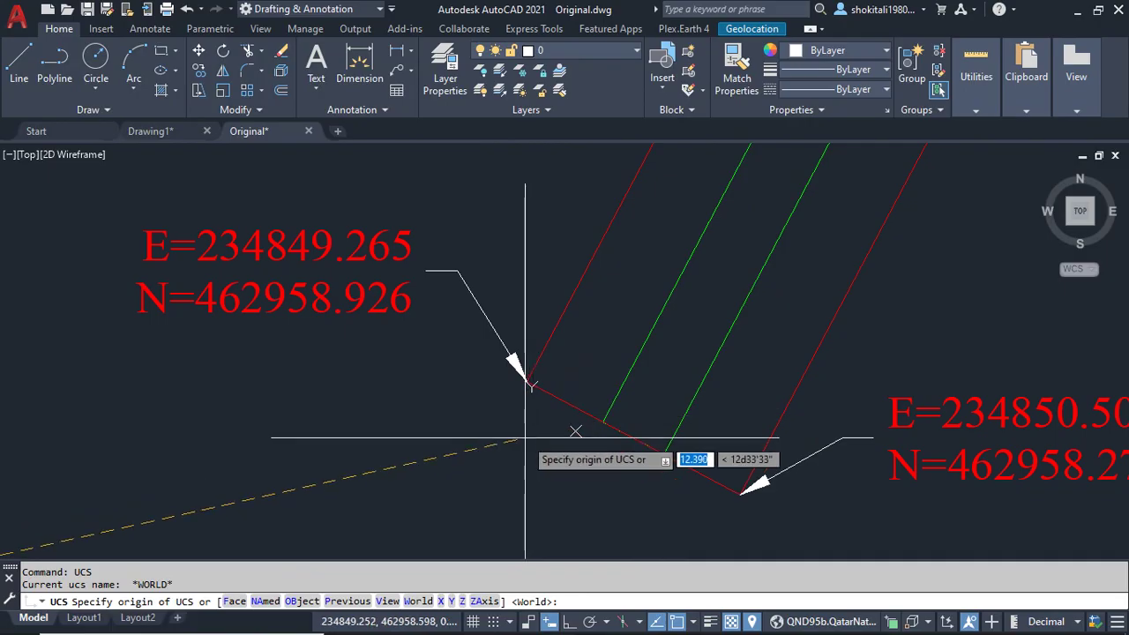
pyautogui.scroll(-4, 528, 381)
pyautogui.scroll(-2, 530, 388)
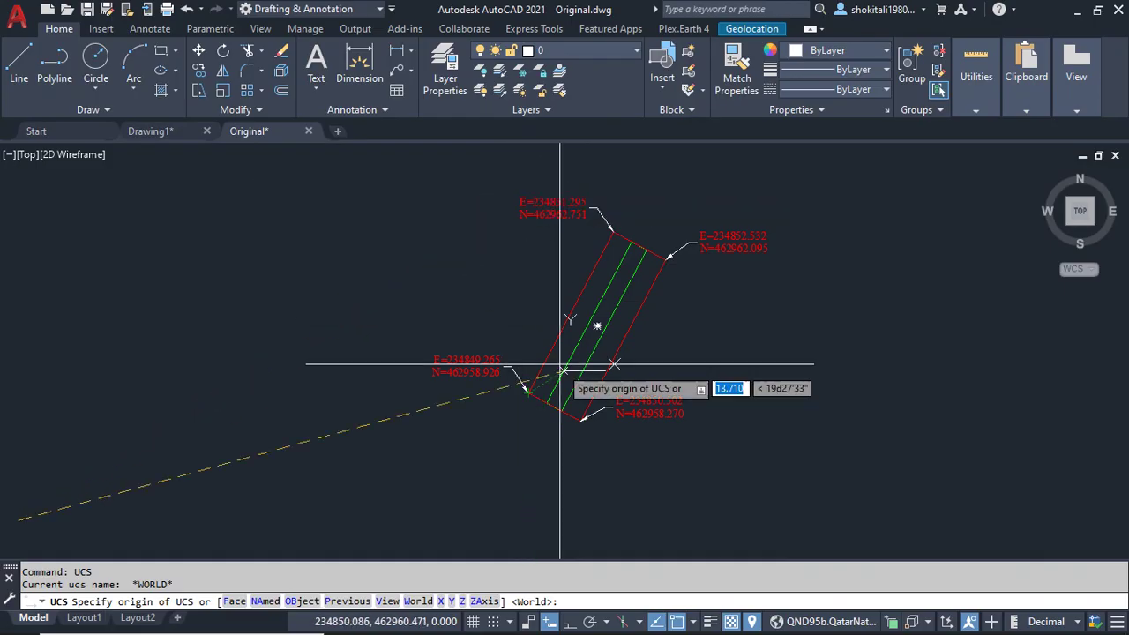
pyautogui.scroll(2, 562, 410)
pyautogui.scroll(2, 536, 428)
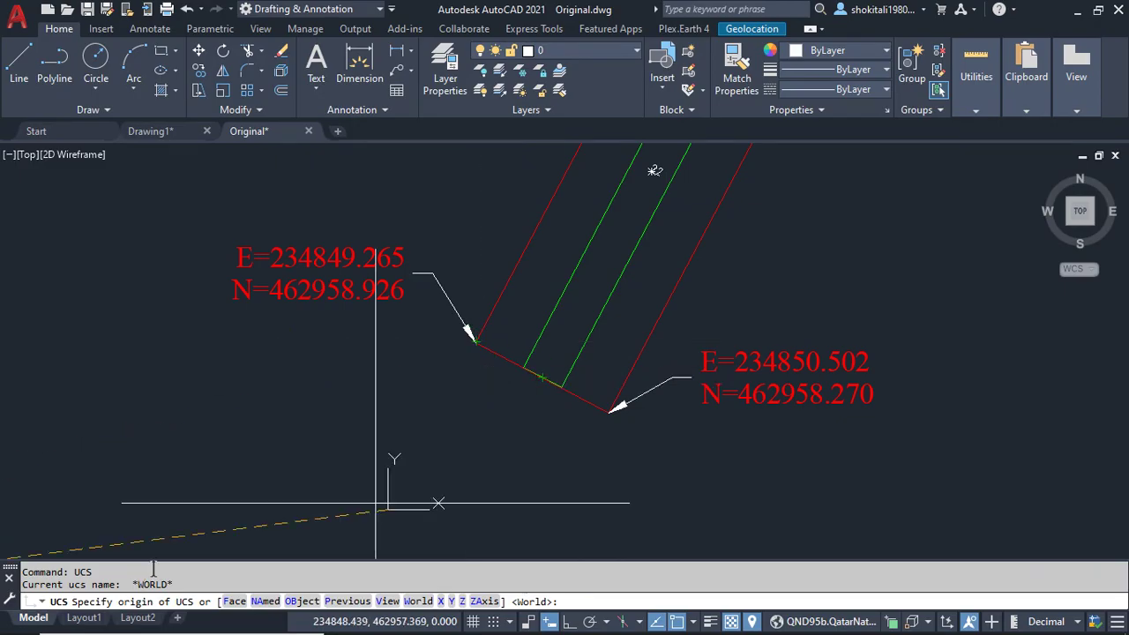
# - Define the UCS by three points: origin at lower-left corner, X along the bottom edge
pyautogui.click(476, 338)
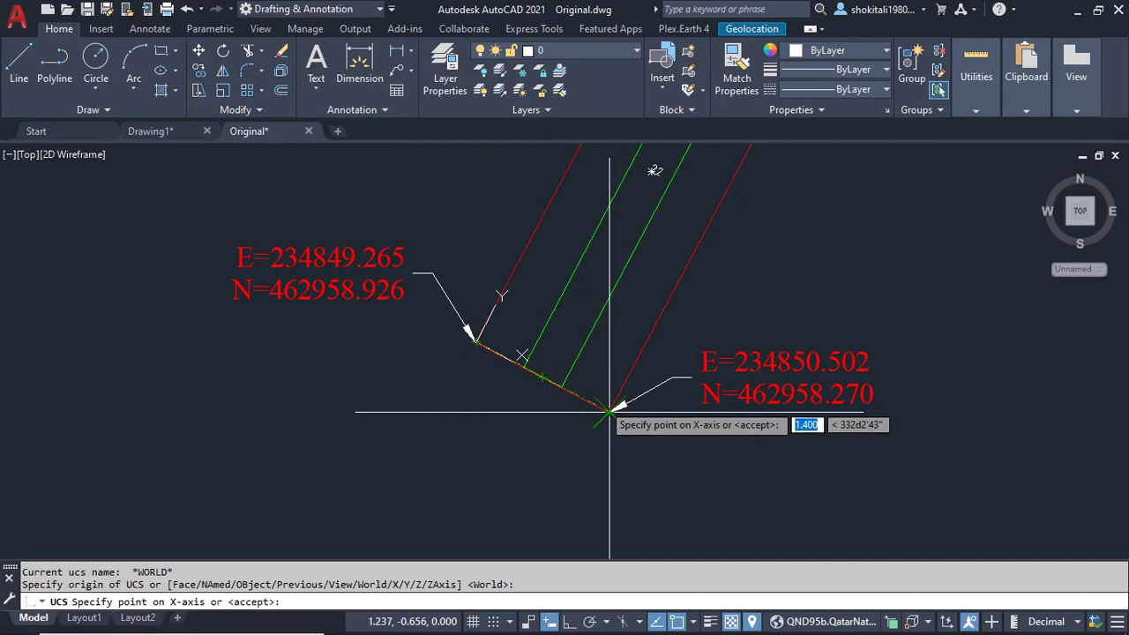
pyautogui.click(608, 411)
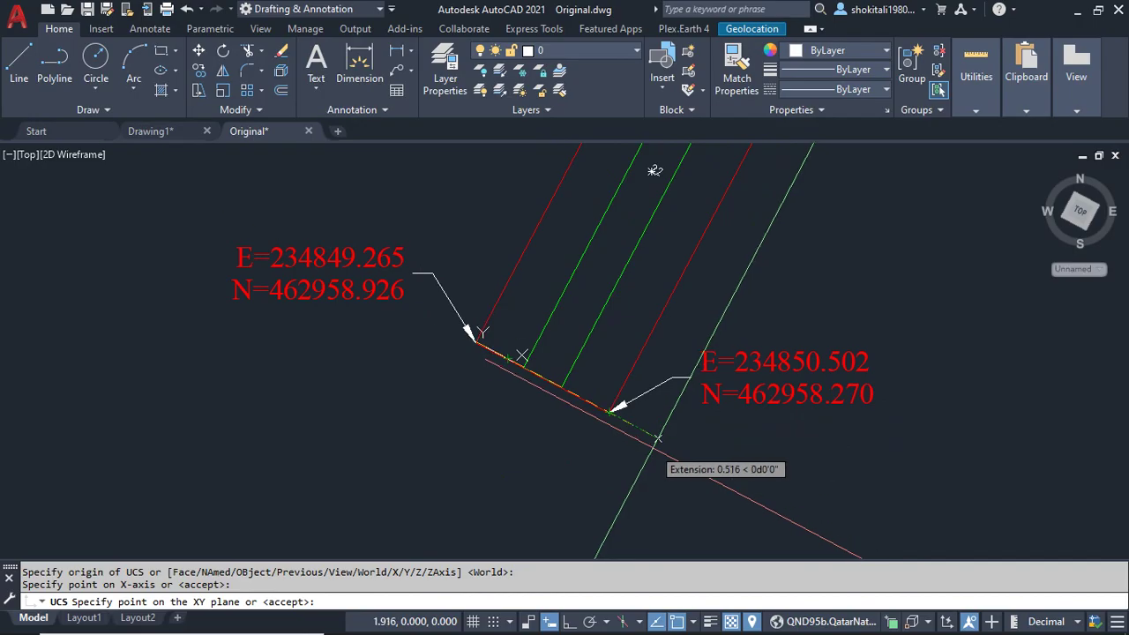
pyautogui.click(658, 438)
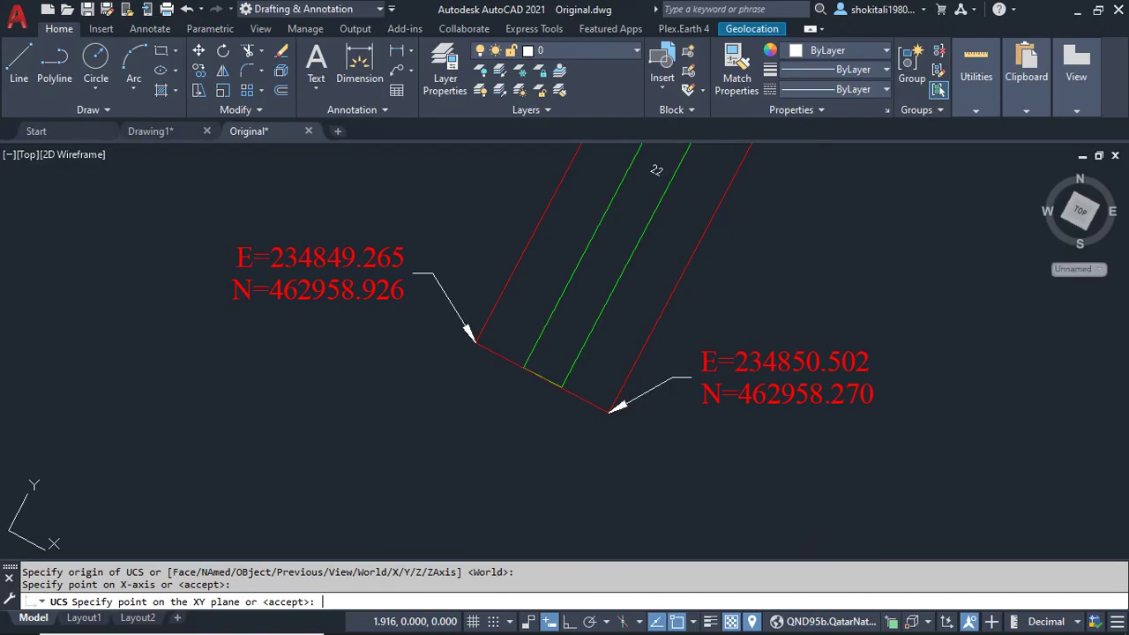
pyautogui.press('Return')
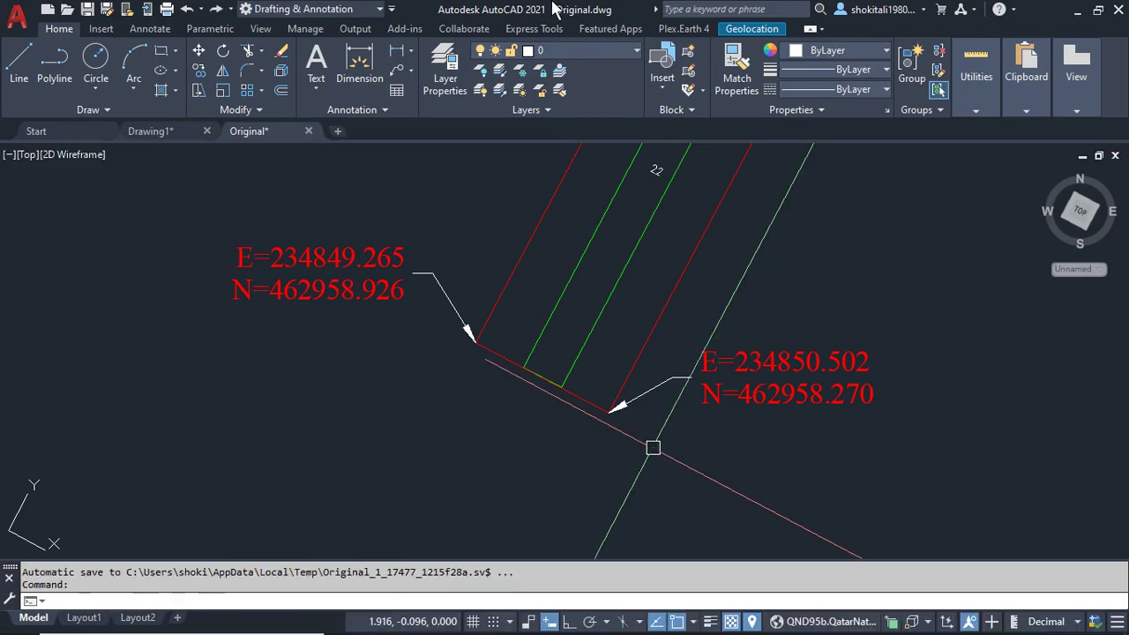
# - Recentre on the red rectangle and make the view plan to the current UCS
pyautogui.scroll(-5, 701, 353)
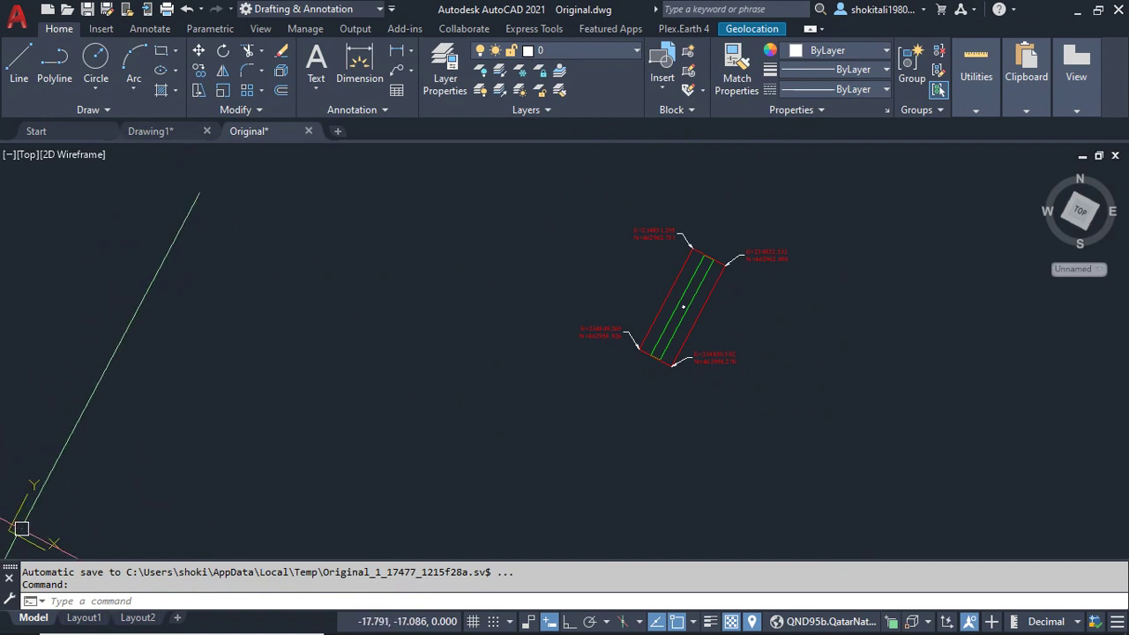
pyautogui.scroll(2, 684, 273)
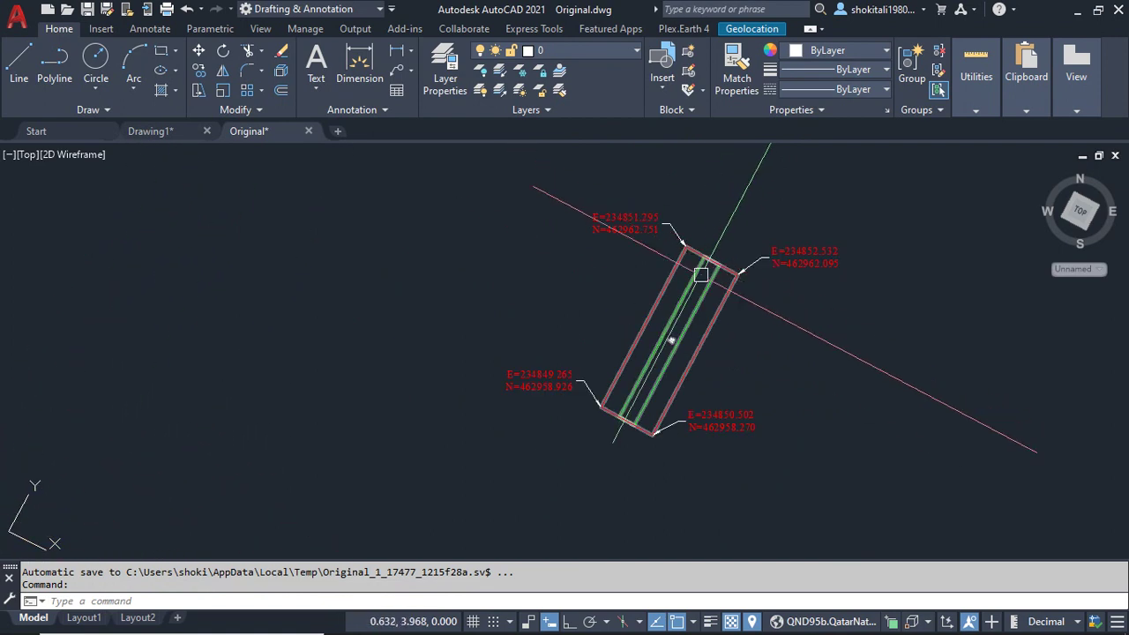
pyautogui.moveTo(699, 282); pyautogui.dragTo(686, 300, button='middle')
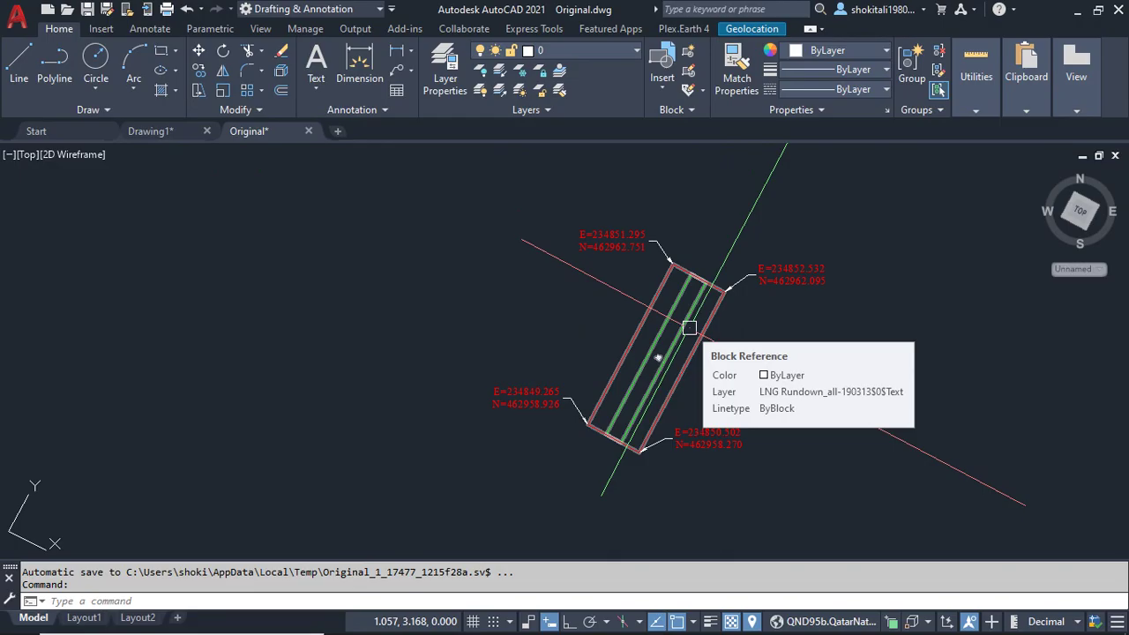
pyautogui.write('p')
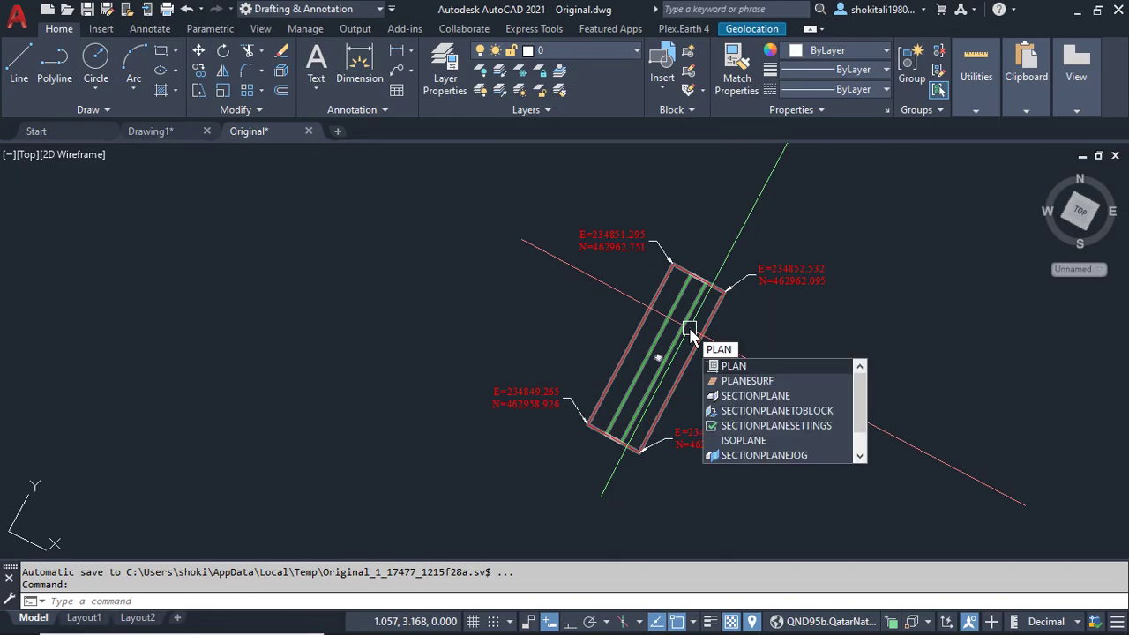
pyautogui.press('Return')
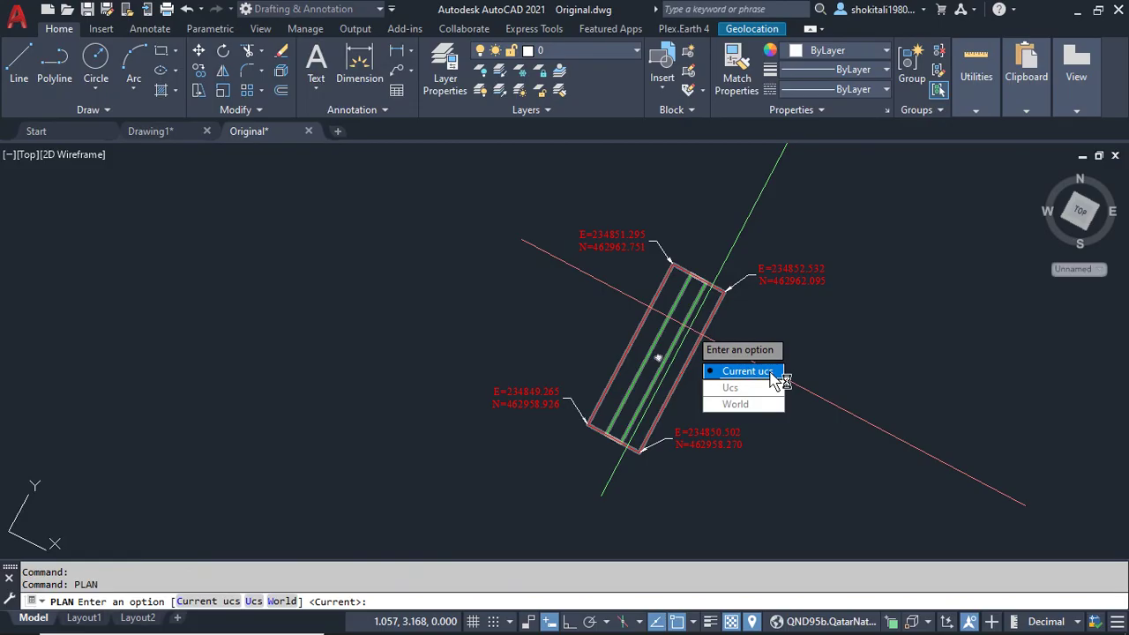
pyautogui.click(776, 377)
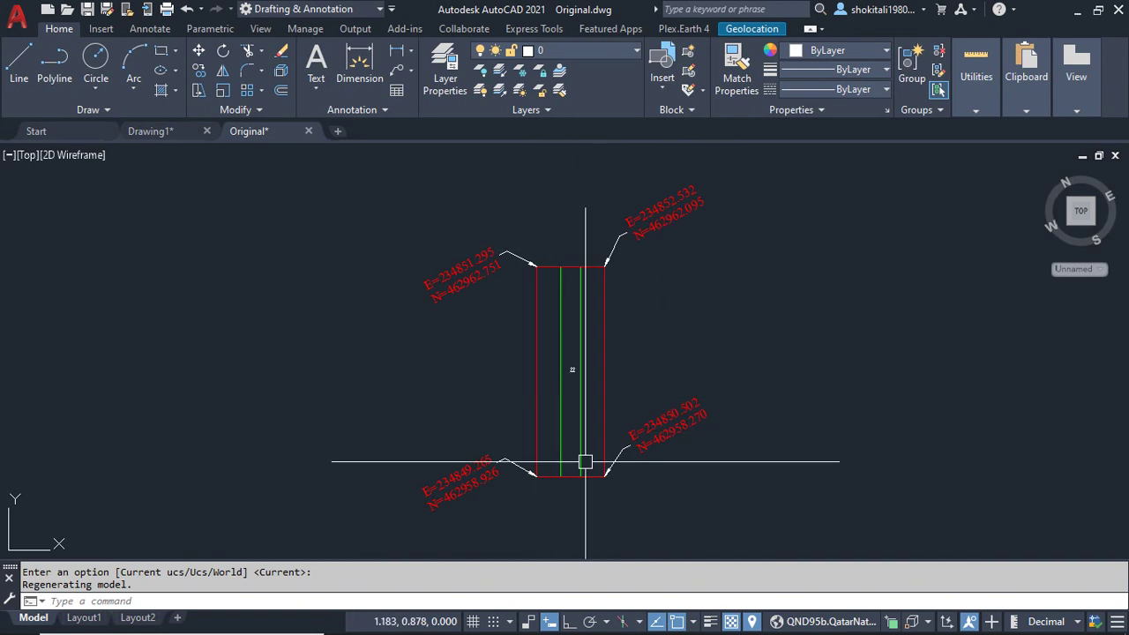
# - Use ID on the top-left corner, reading X=0.000, Y=4.330, Z=0.000
pyautogui.scroll(1, 471, 262)
pyautogui.scroll(3, 512, 262)
pyautogui.write('I')
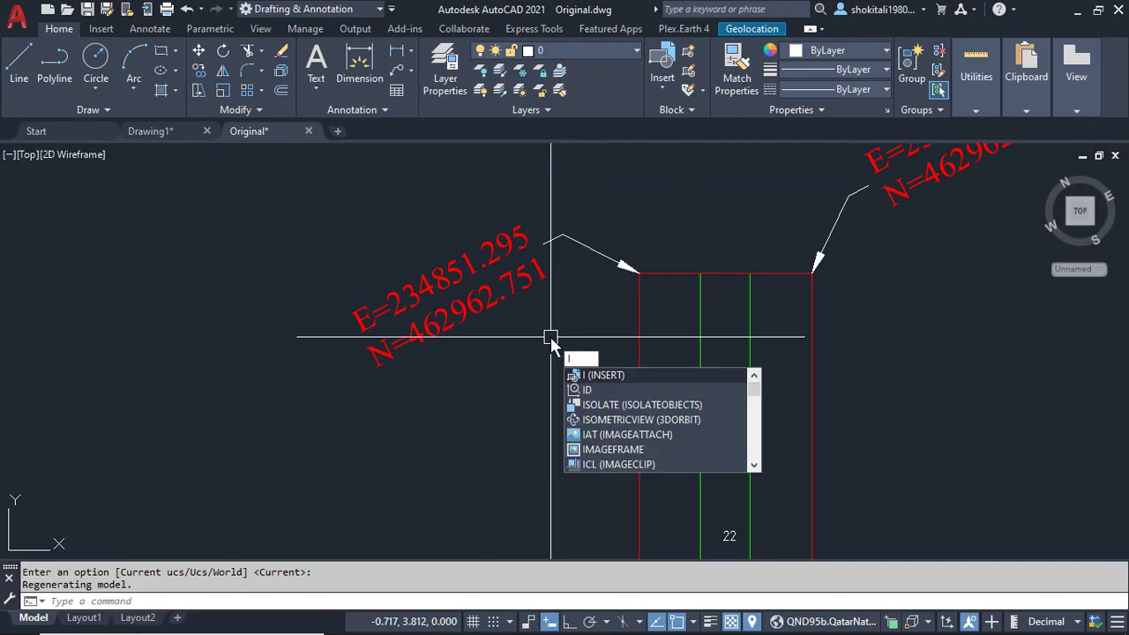
pyautogui.write('d')
pyautogui.press('Return')
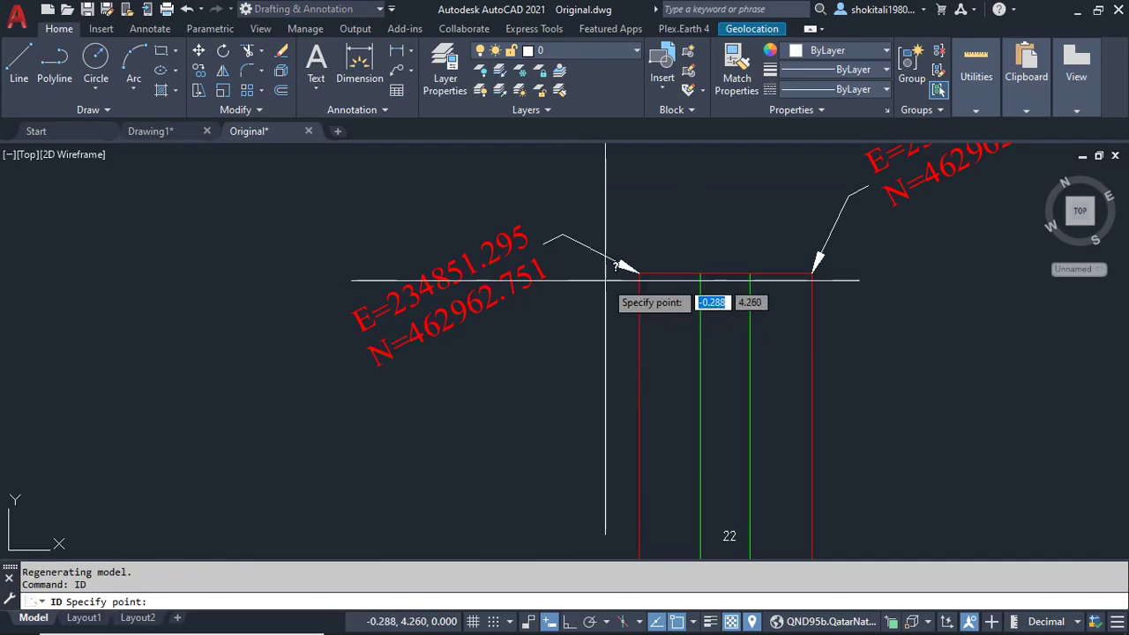
pyautogui.click(639, 274)
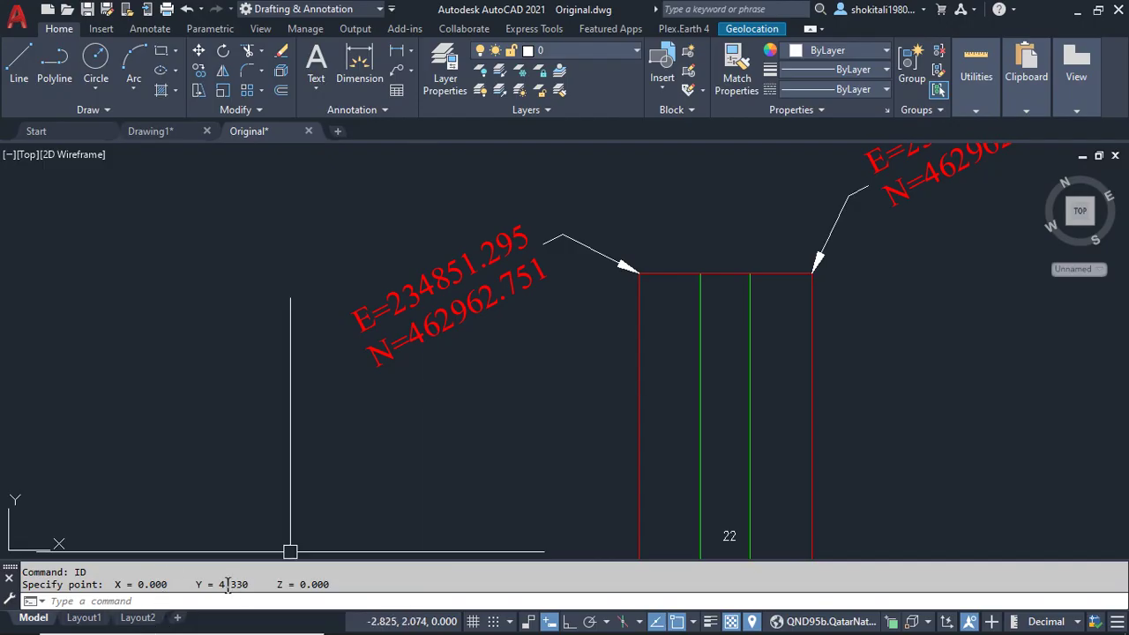
pyautogui.scroll(-4, 567, 272)
pyautogui.scroll(3, 555, 449)
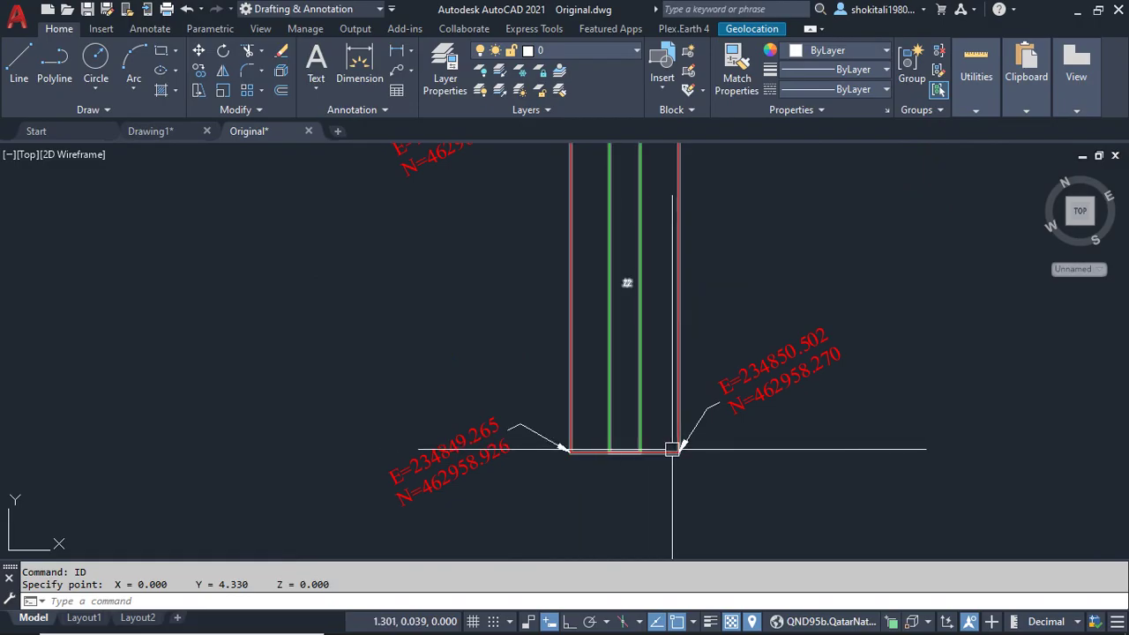
pyautogui.scroll(-3, 541, 447)
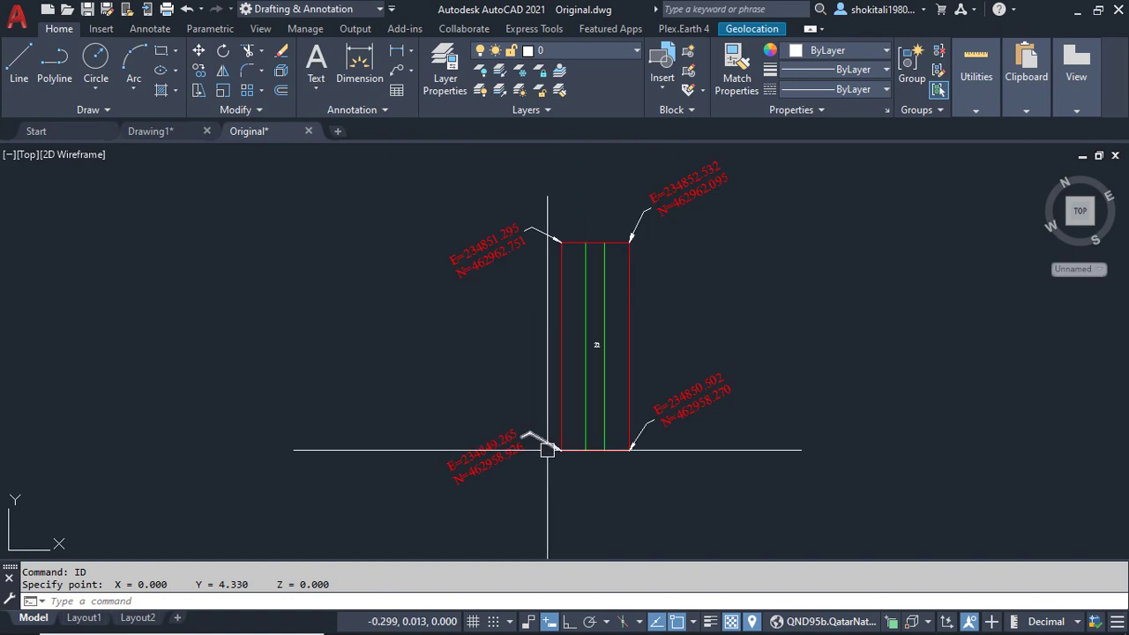
pyautogui.scroll(3, 548, 245)
pyautogui.scroll(2, 566, 242)
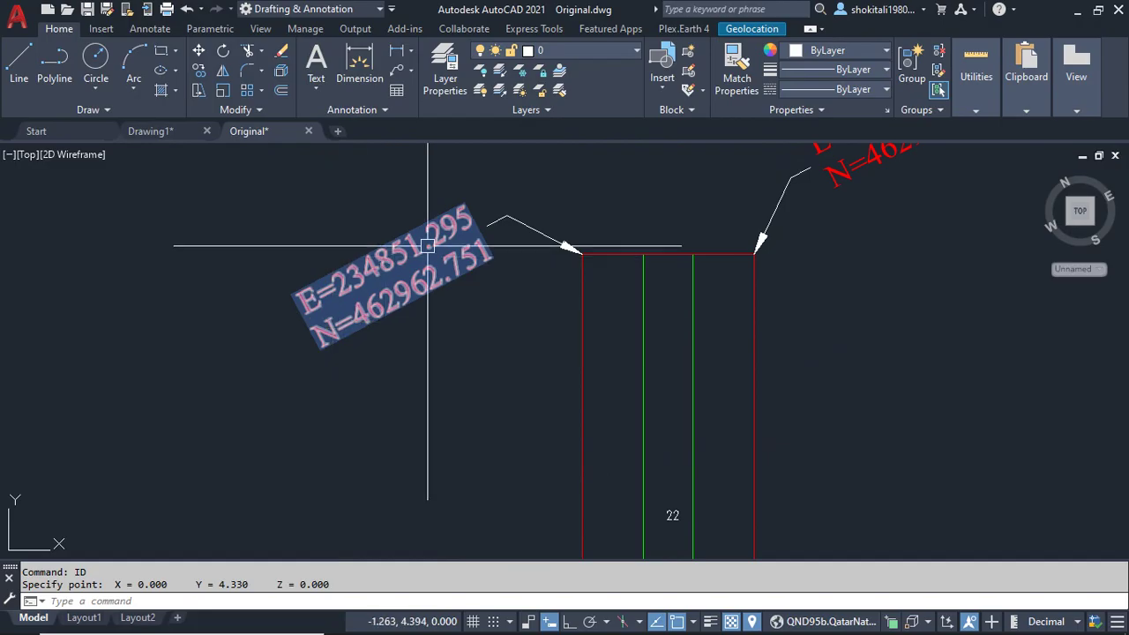
pyautogui.scroll(-3, 420, 269)
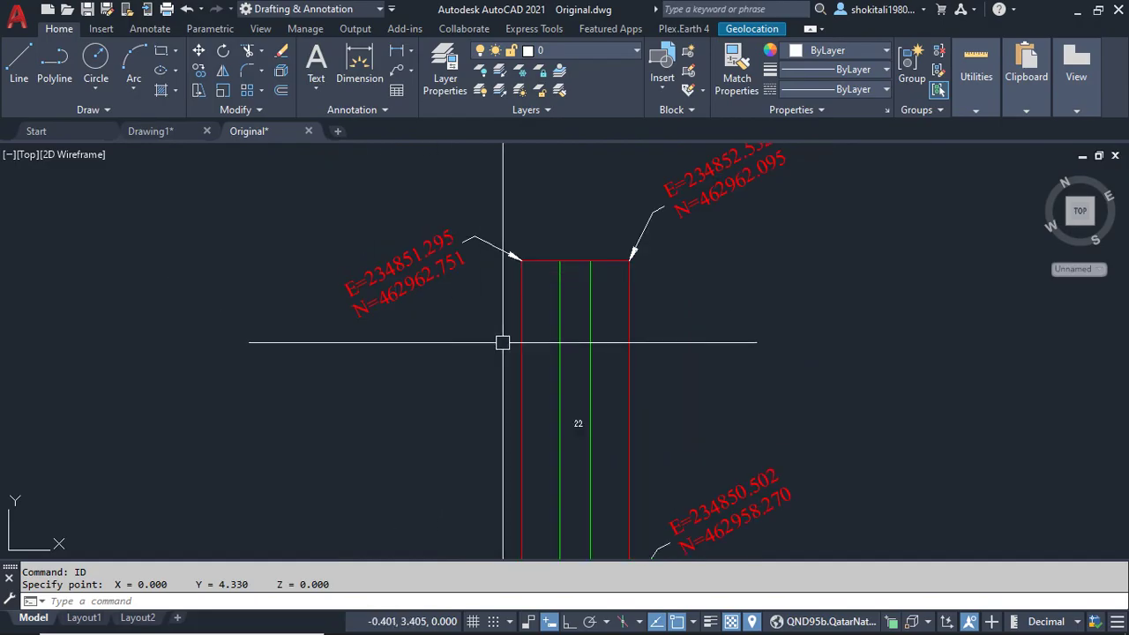
pyautogui.scroll(-2, 504, 341)
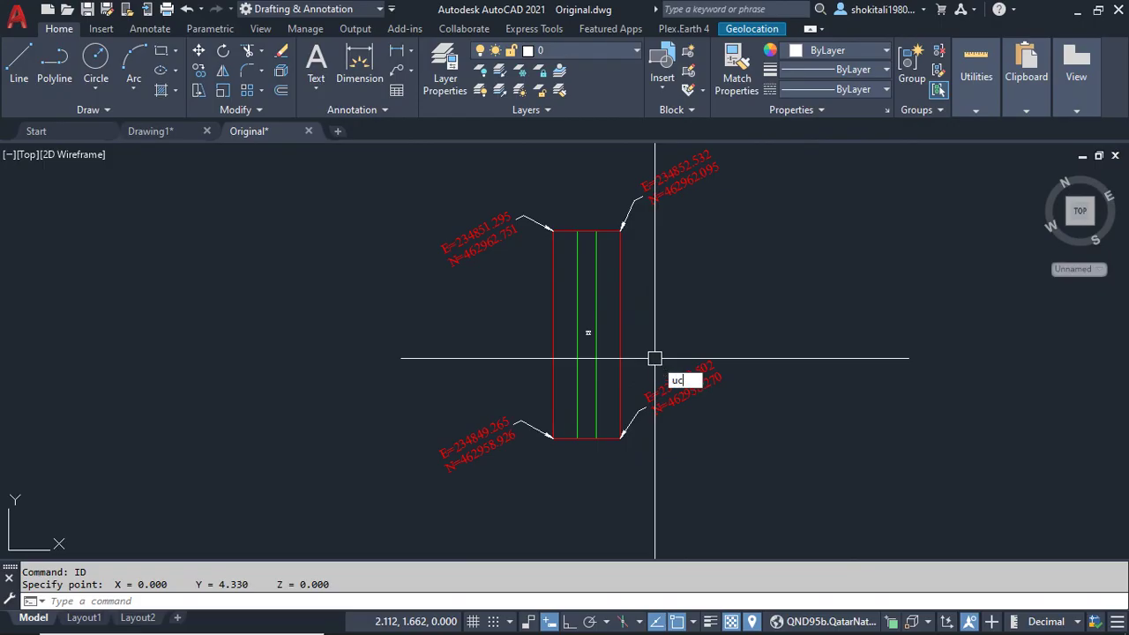
# - Reset the UCS to World
pyautogui.press('Return')
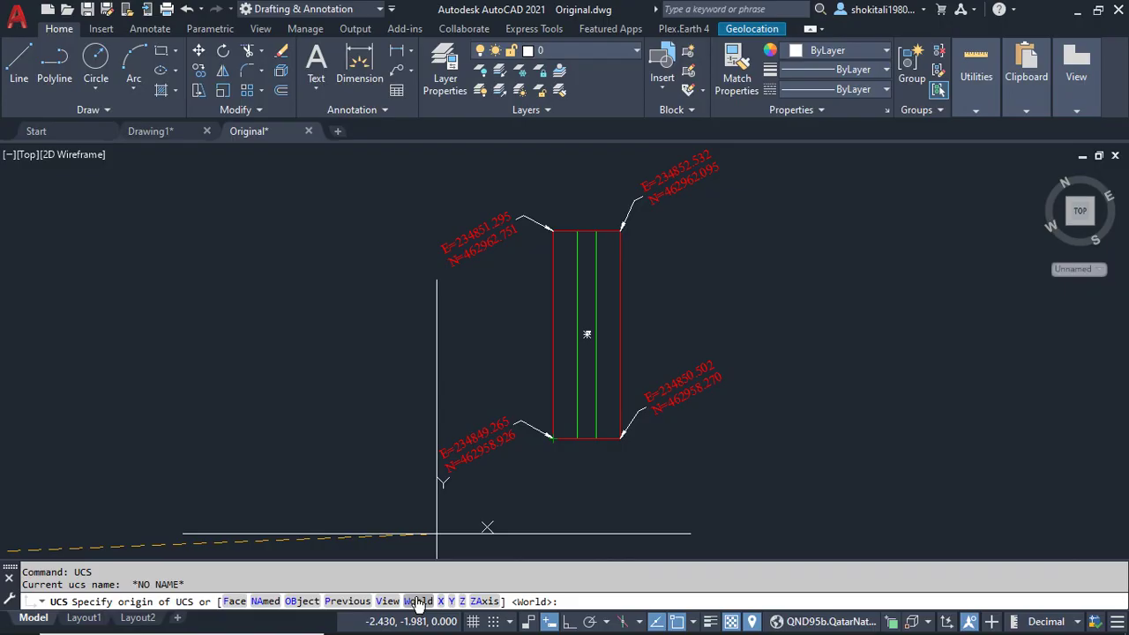
pyautogui.write('w')
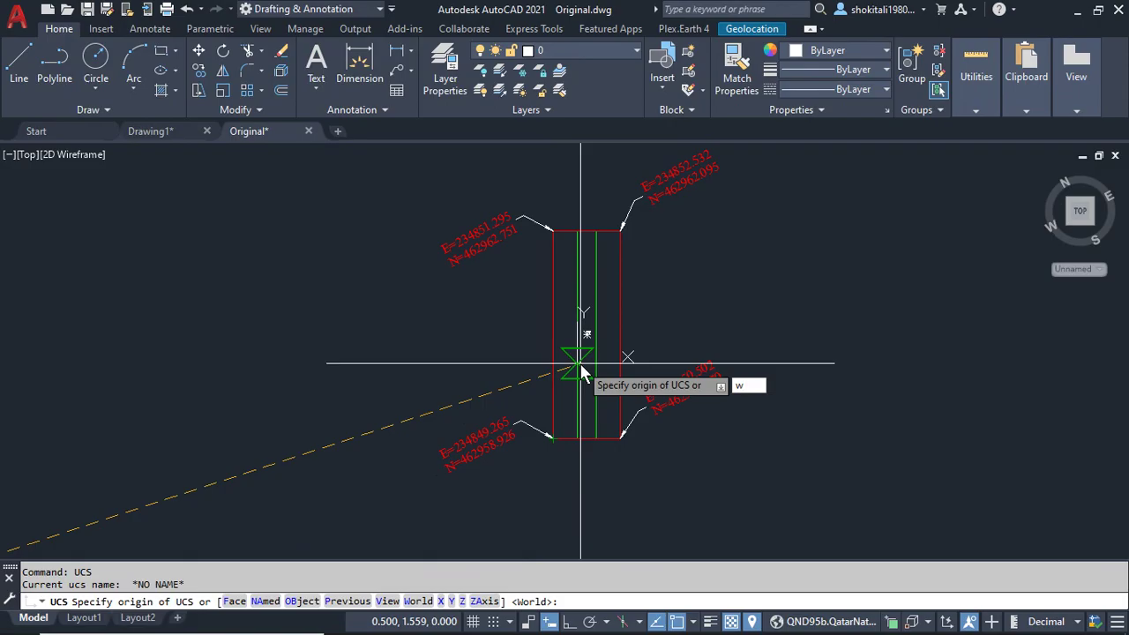
pyautogui.press('Return')
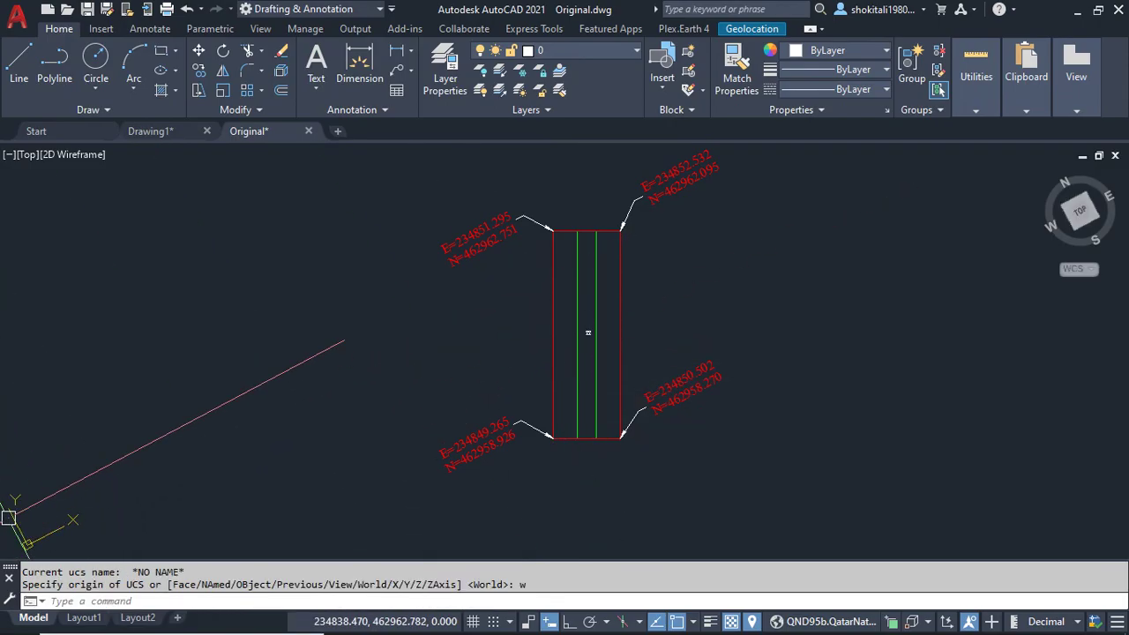
# - Zoom in on the rectangle's top-left corner and its E=234851.295 label
pyautogui.click(8, 518)
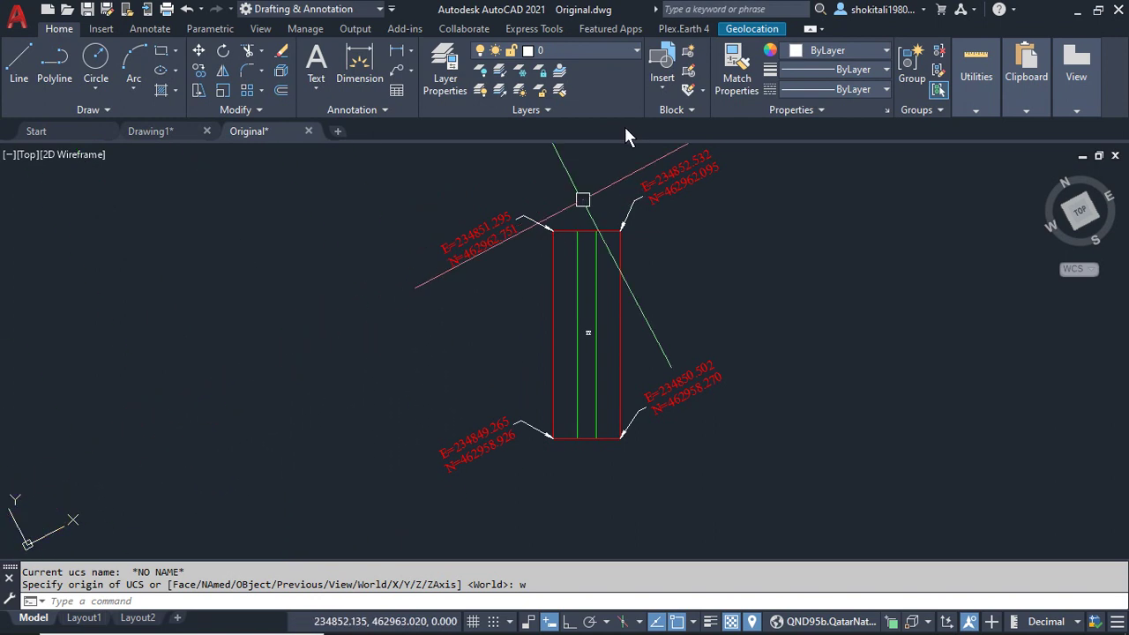
pyautogui.scroll(4, 521, 219)
pyautogui.moveTo(570, 235); pyautogui.dragTo(577, 262, button='middle')
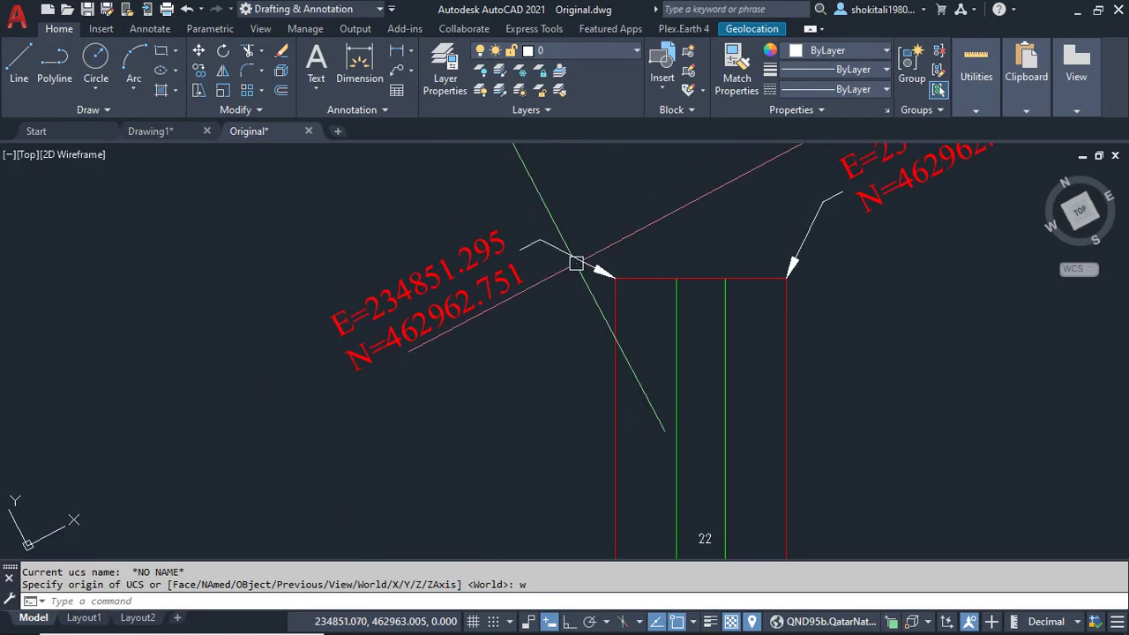
# - Identify the top-left corner at 234851.295, 462962.751 with ID
pyautogui.write('d')
pyautogui.press('Return')
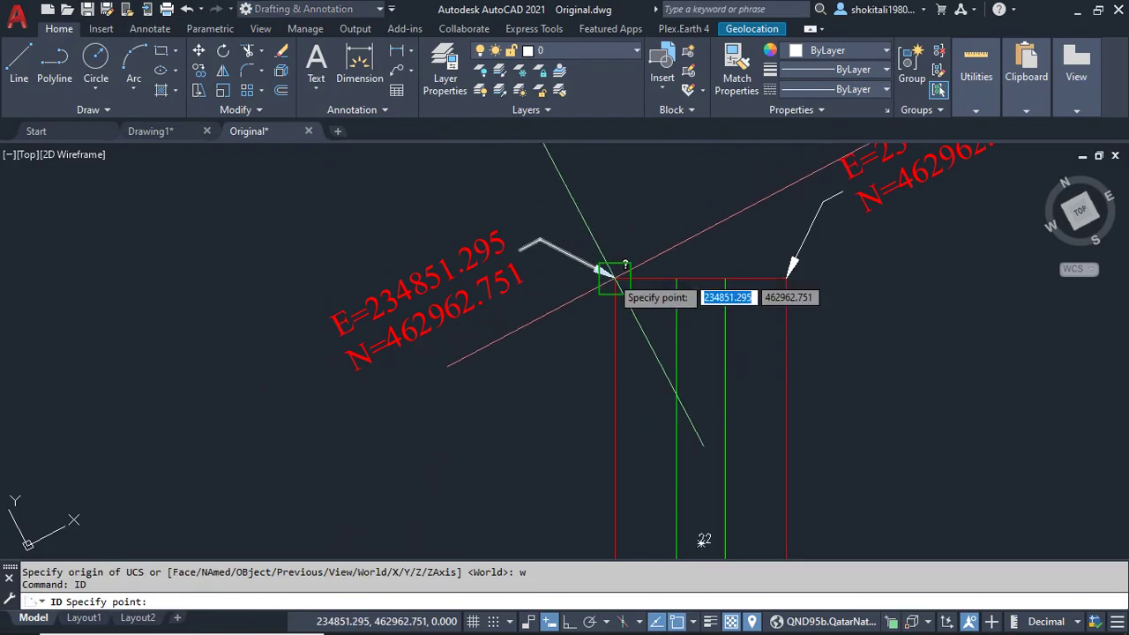
pyautogui.click(609, 276)
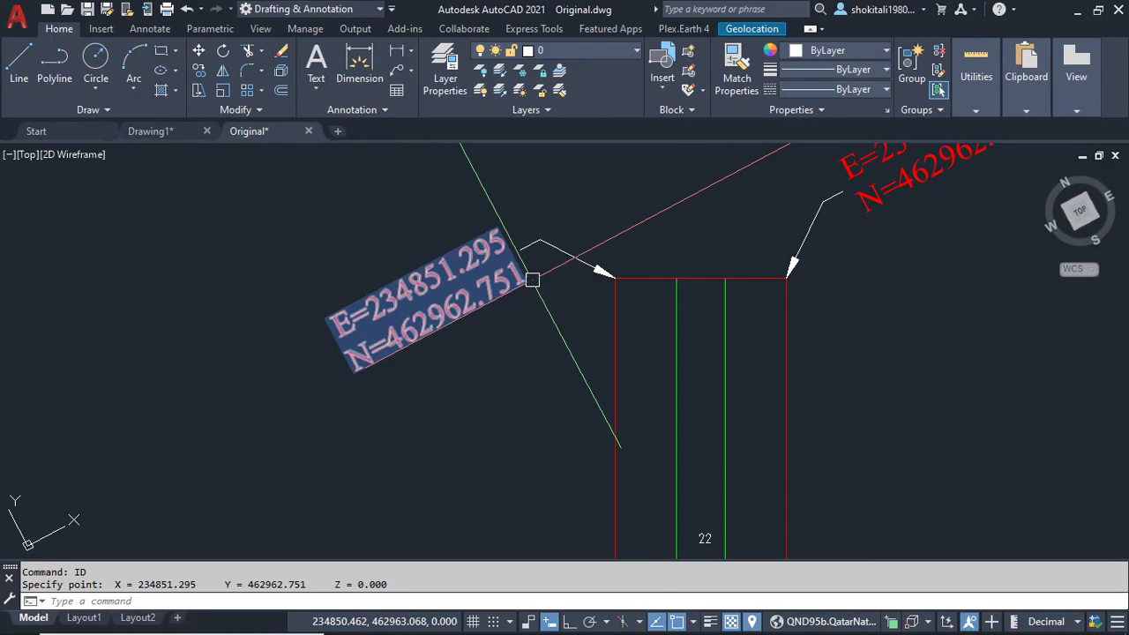
# - Identify the bottom-right corner at 234850.502, 462958.270, matching its E/N label
pyautogui.scroll(-2, 532, 280)
pyautogui.scroll(-1, 637, 259)
pyautogui.scroll(3, 632, 309)
pyautogui.scroll(-2, 645, 321)
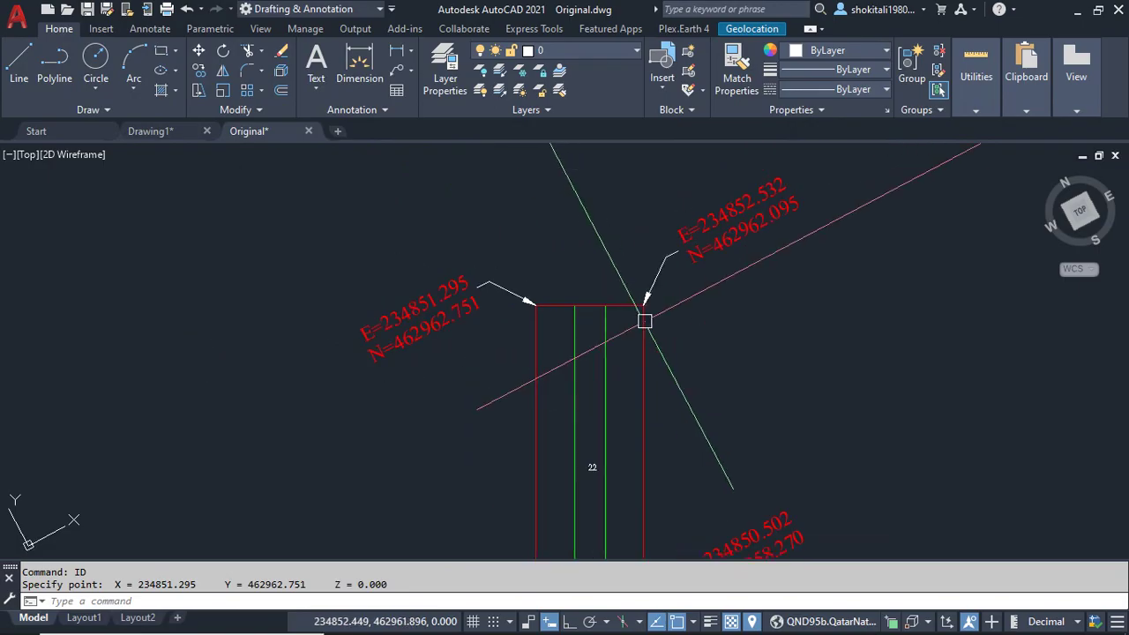
pyautogui.scroll(-2, 644, 321)
pyautogui.moveTo(645, 321); pyautogui.dragTo(656, 211, button='middle')
pyautogui.scroll(2, 630, 340)
pyautogui.scroll(4, 650, 315)
pyautogui.moveTo(650, 315); pyautogui.dragTo(617, 441, button='middle')
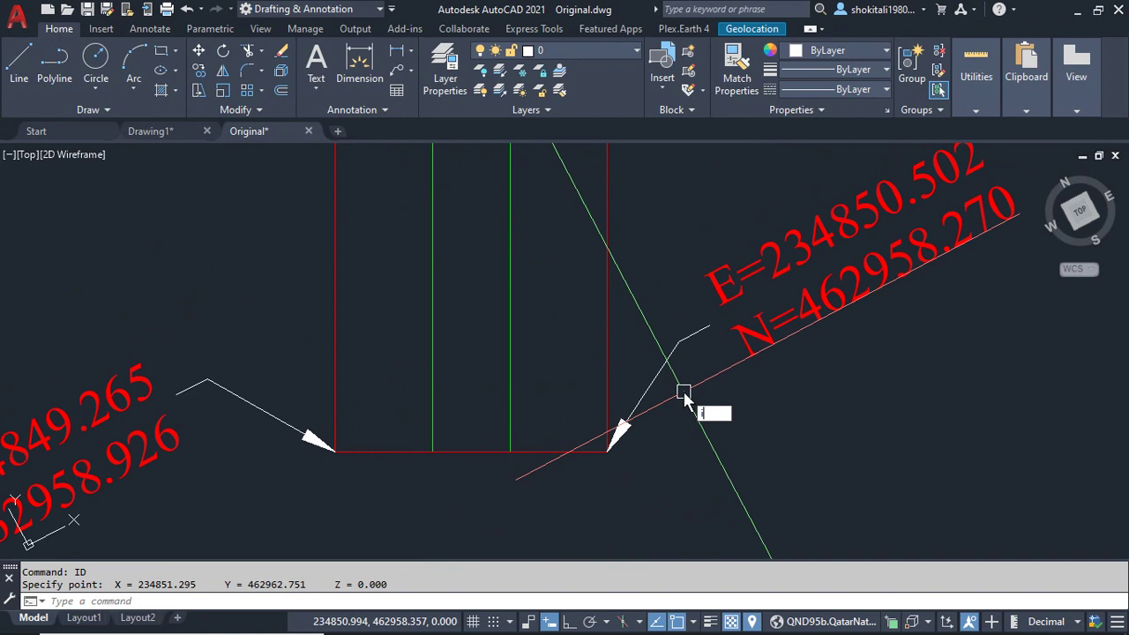
pyautogui.write('d')
pyautogui.press('Return')
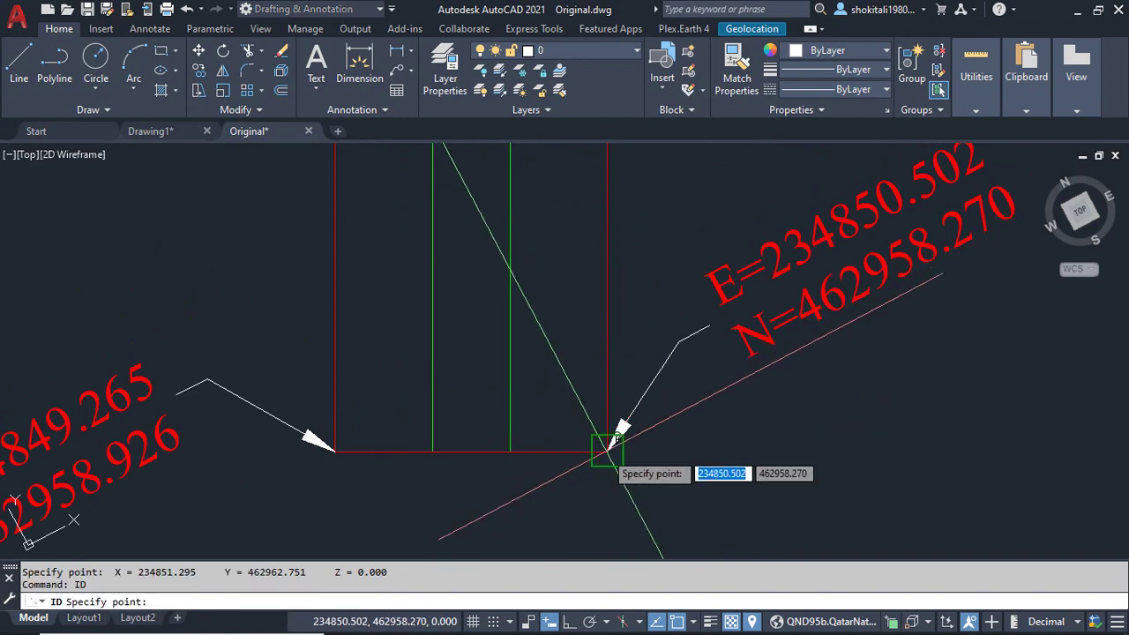
pyautogui.click(608, 451)
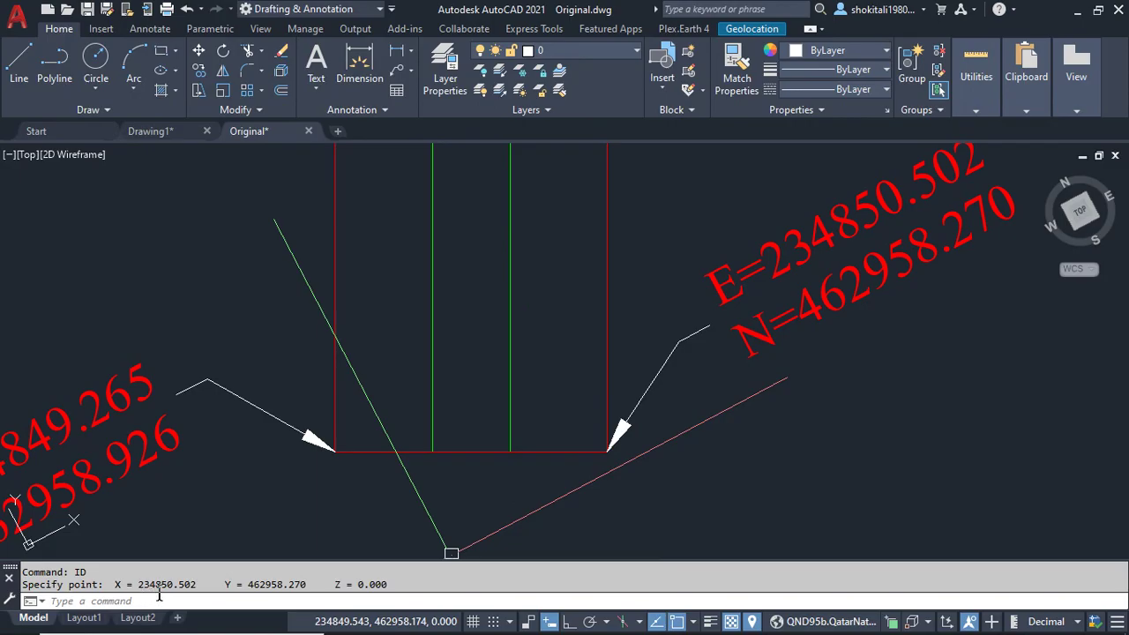
# - Zoom back out to bring the whole rectangle into view
pyautogui.moveTo(729, 250); pyautogui.dragTo(723, 280, button='middle')
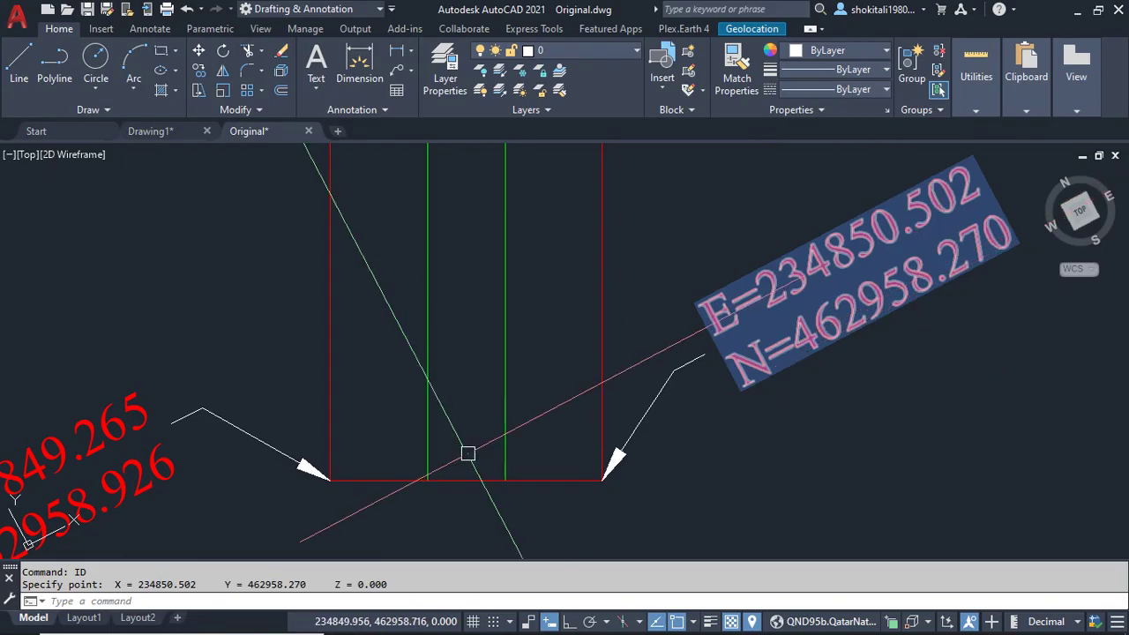
pyautogui.scroll(-4, 470, 451)
pyautogui.scroll(-2, 470, 451)
pyautogui.scroll(-3, 496, 327)
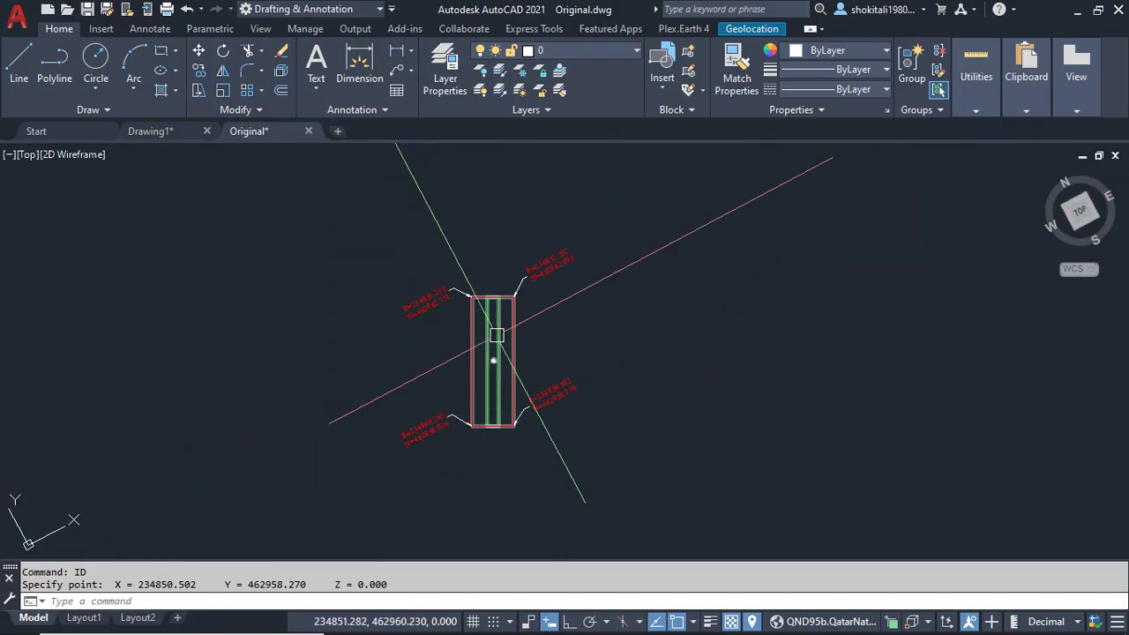
pyautogui.moveTo(497, 327); pyautogui.dragTo(567, 302, button='middle')
pyautogui.scroll(5, 567, 303)
# - Switch to Layout1 to see the upright rectangle and its four corner labels
pyautogui.scroll(-2, 560, 329)
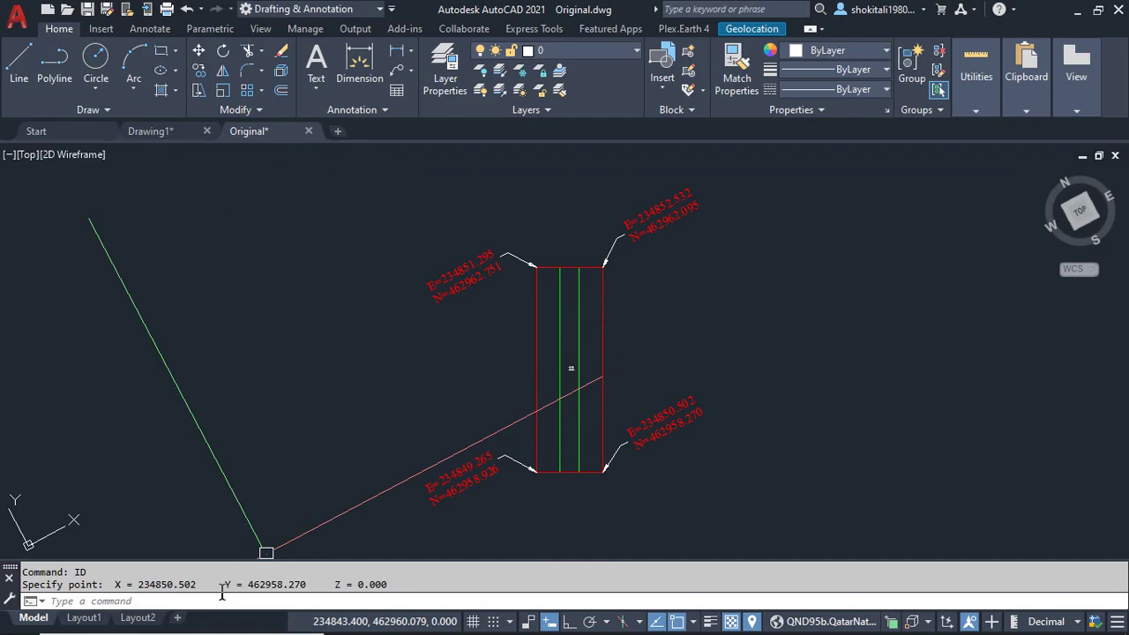
pyautogui.click(85, 618)
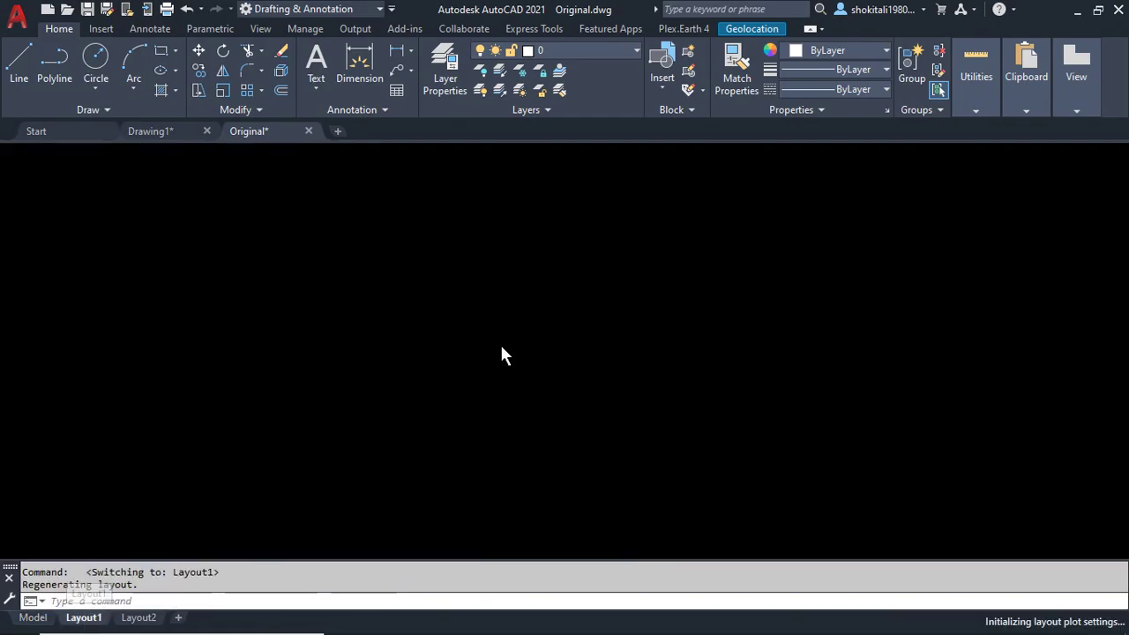
# - Return to Model and undo three steps to restore the tilted rectangle's earlier UCS
pyautogui.click(33, 619)
pyautogui.hotkey('ctrl', 'z')
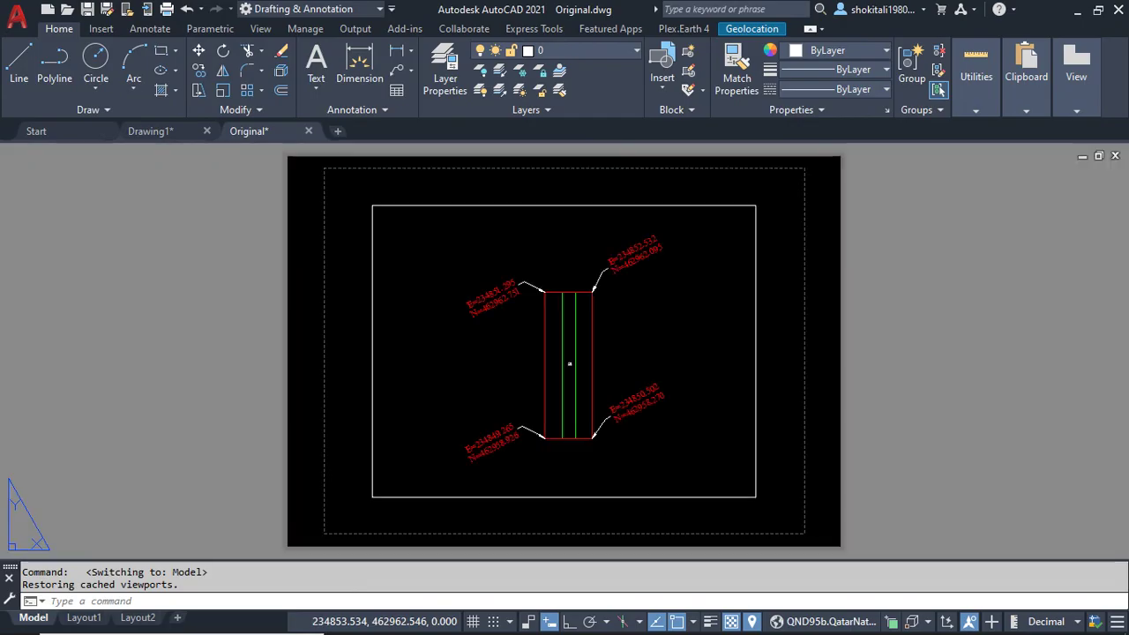
pyautogui.hotkey('ctrl', 'z')
pyautogui.hotkey('ctrl', 'z')
pyautogui.hotkey('ctrl', 'z')
pyautogui.hotkey('ctrl', 'z')
pyautogui.hotkey('ctrl', 'z')
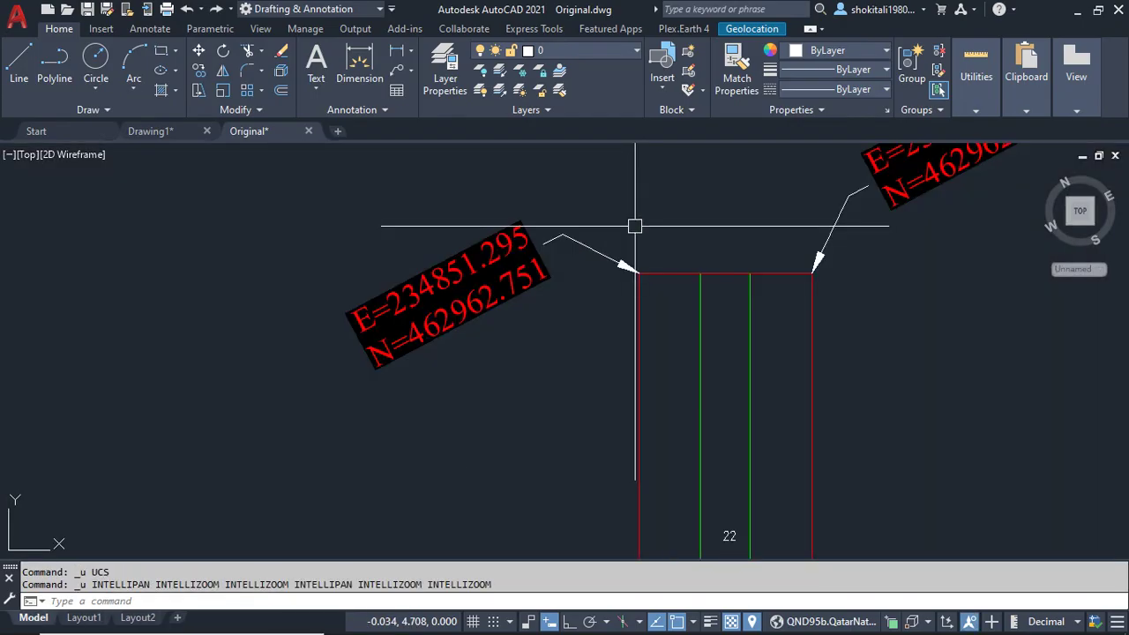
pyautogui.hotkey('ctrl', 'z')
pyautogui.hotkey('ctrl', 'z')
pyautogui.hotkey('ctrl', 'z')
pyautogui.scroll(-3, 632, 270)
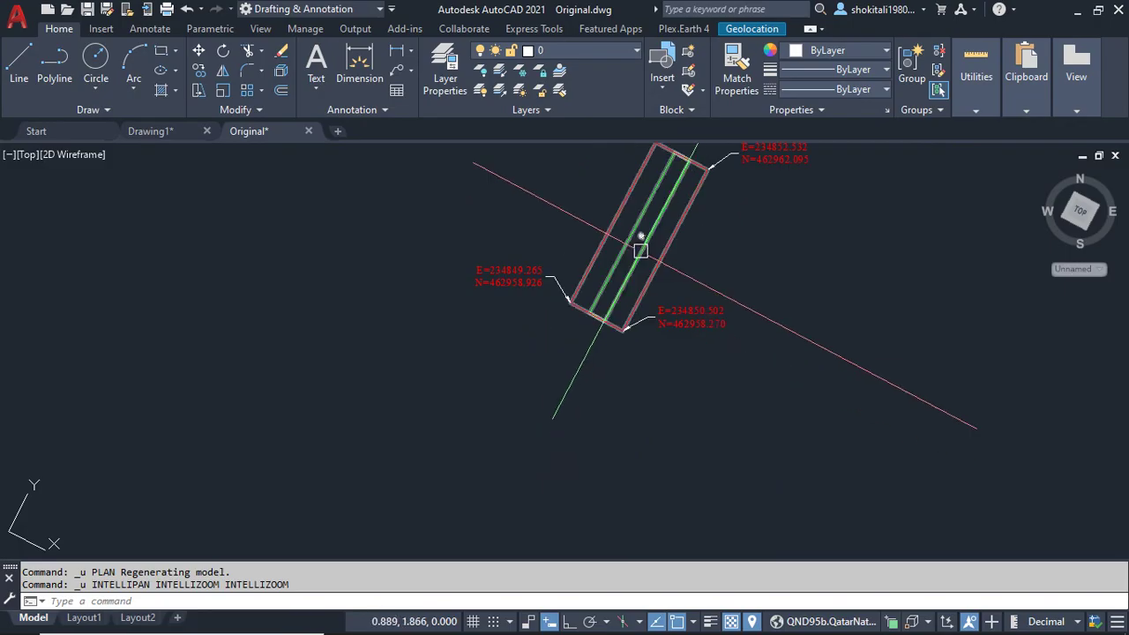
pyautogui.scroll(-1, 609, 331)
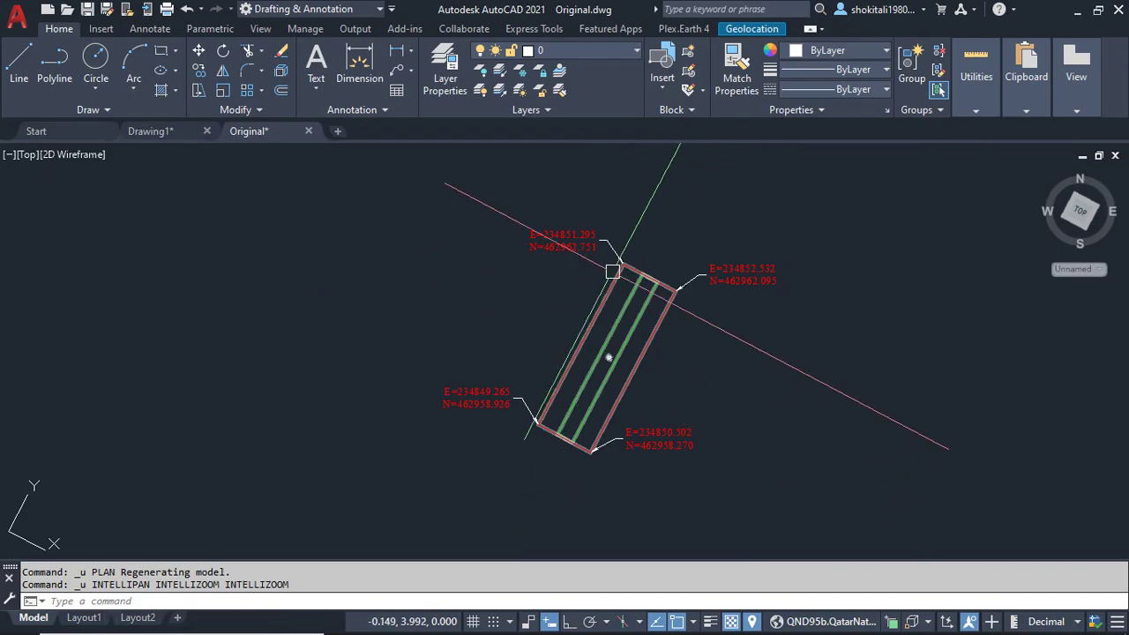
# - Switch to Layout1 and centre the viewport showing the tilted rectangle
pyautogui.click(84, 617)
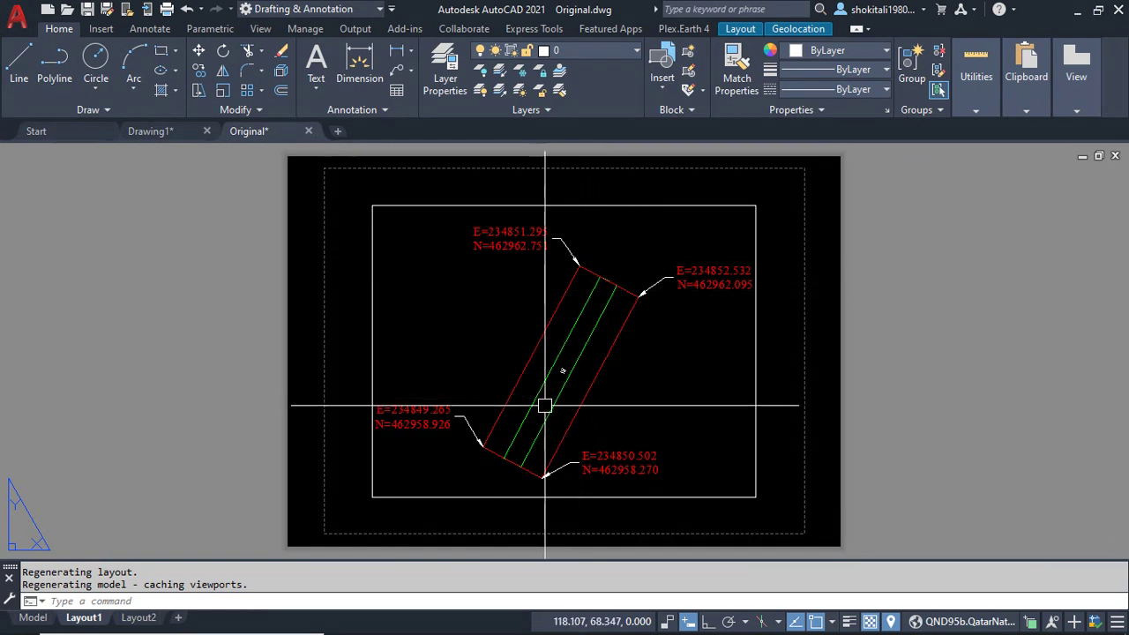
pyautogui.scroll(2, 527, 442)
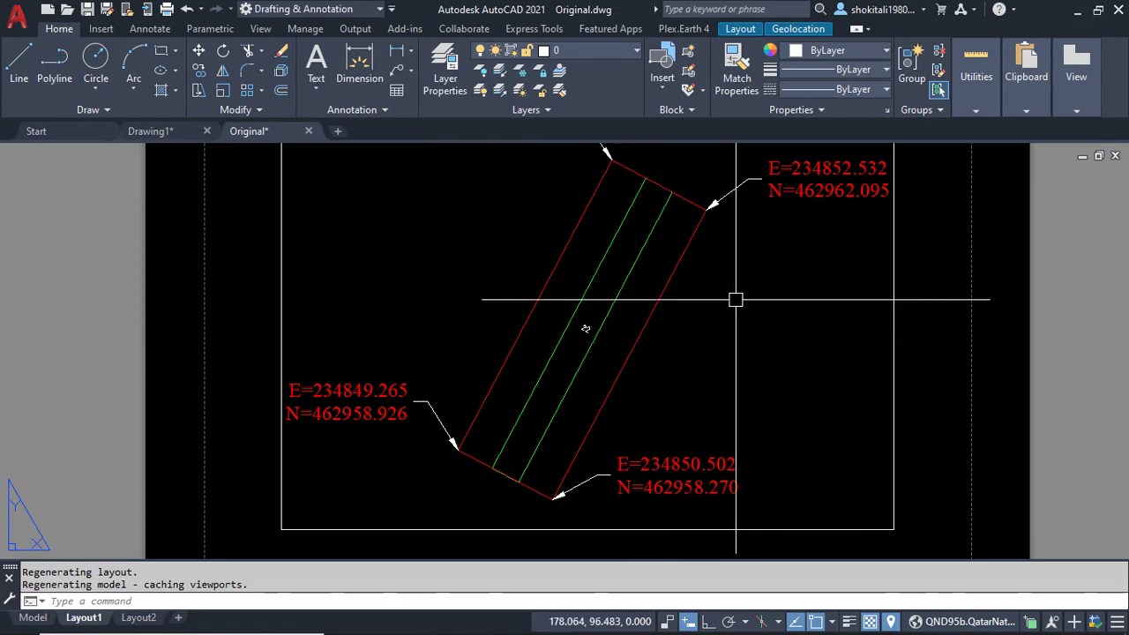
pyautogui.scroll(-2, 734, 299)
pyautogui.moveTo(734, 299); pyautogui.dragTo(726, 353, button='middle')
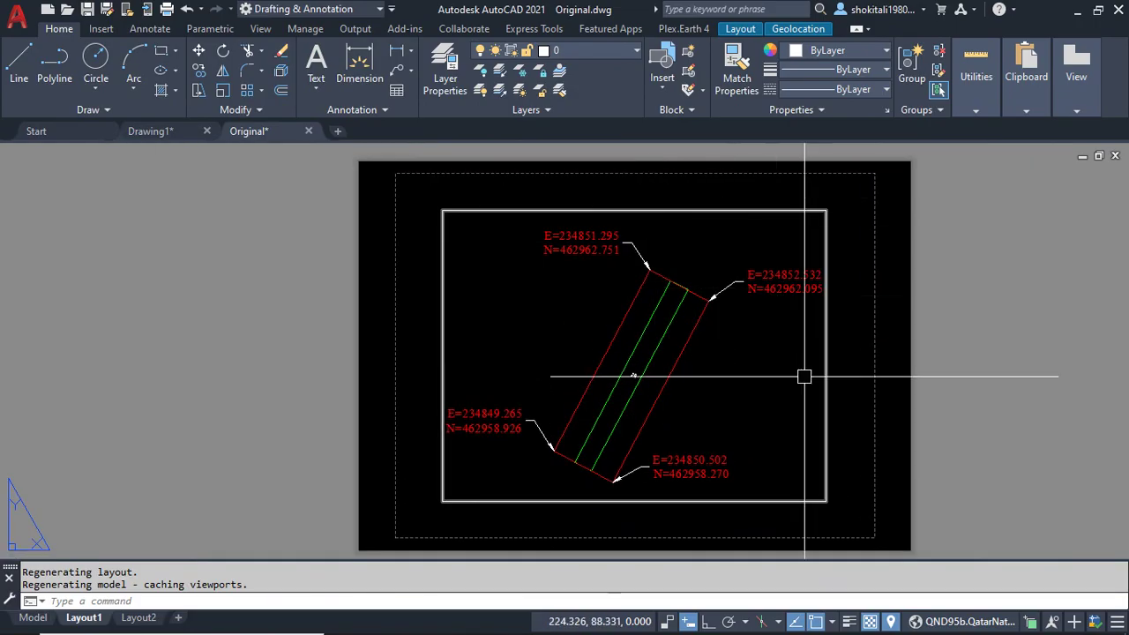
# - Inside the viewport, set a UCS with origin at the E=234849.265 corner, X along the long edge
pyautogui.doubleClick(755, 375)
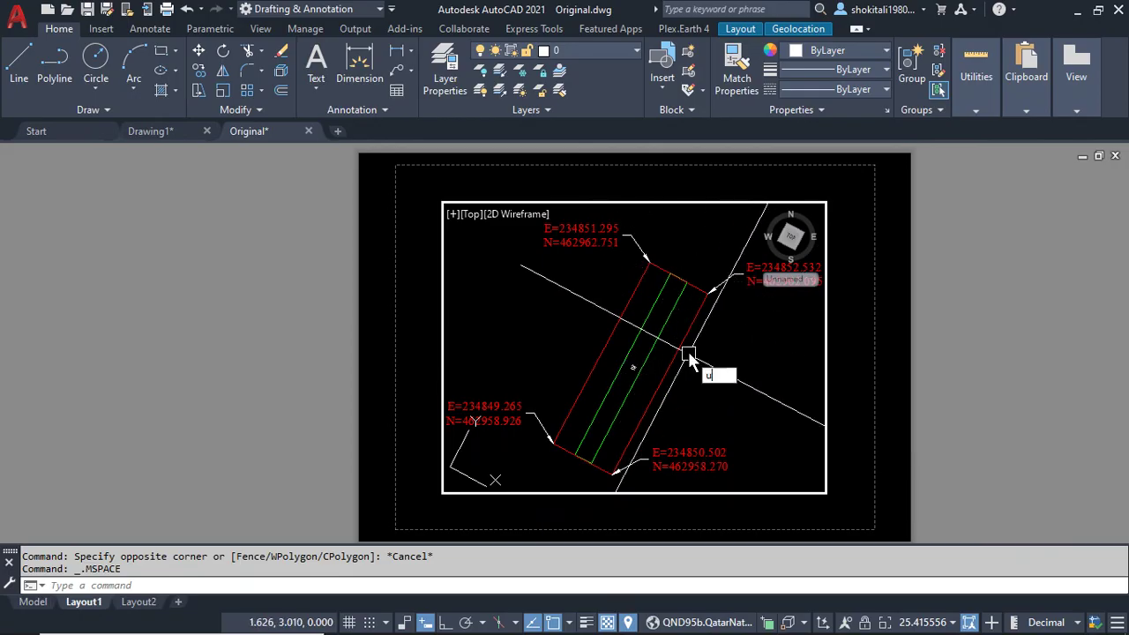
pyautogui.write('cs')
pyautogui.press('Return')
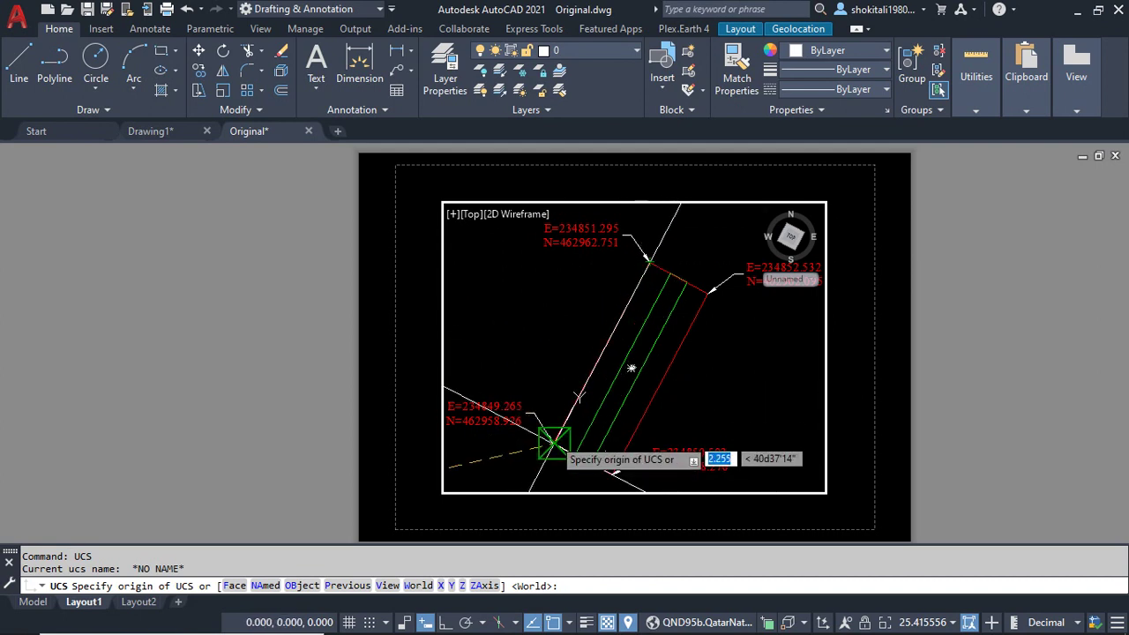
pyautogui.click(554, 441)
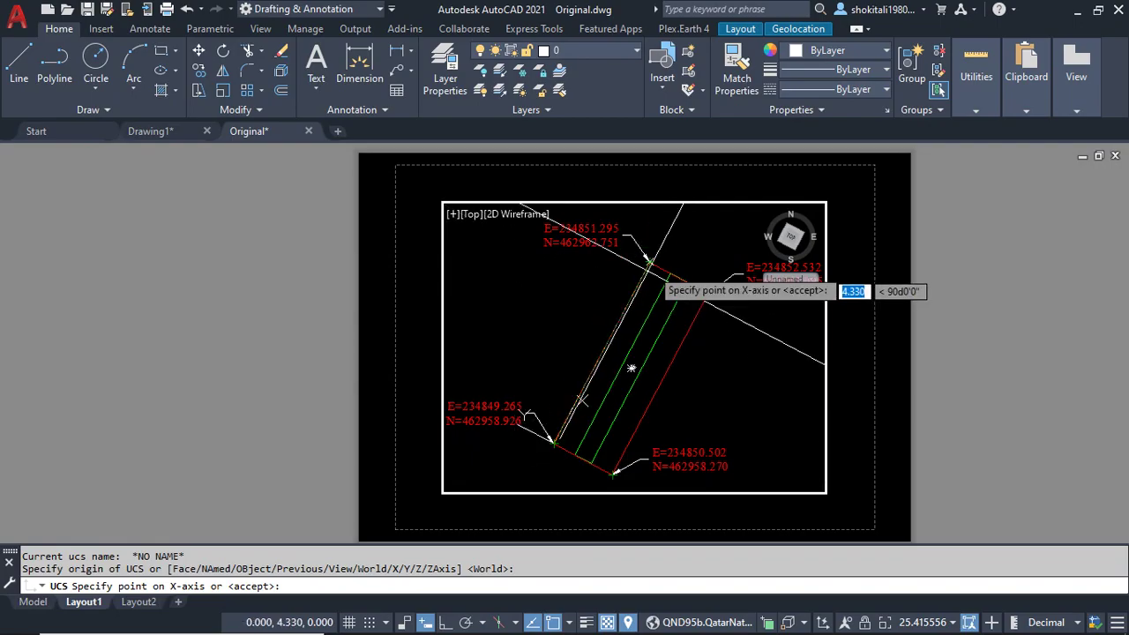
pyautogui.click(650, 259)
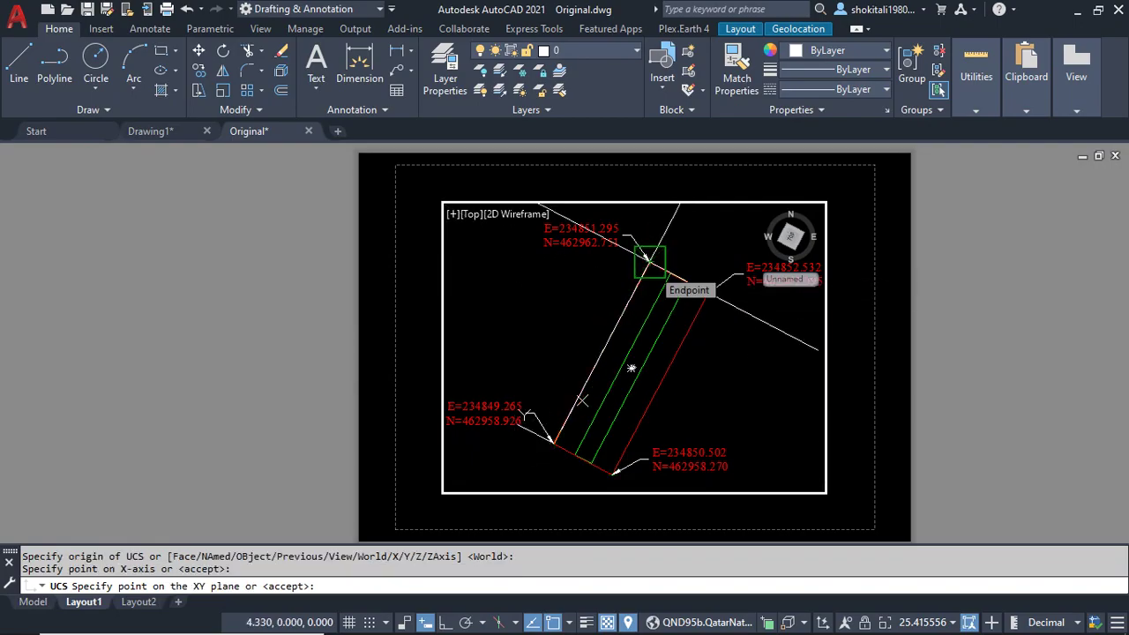
pyautogui.press('Return')
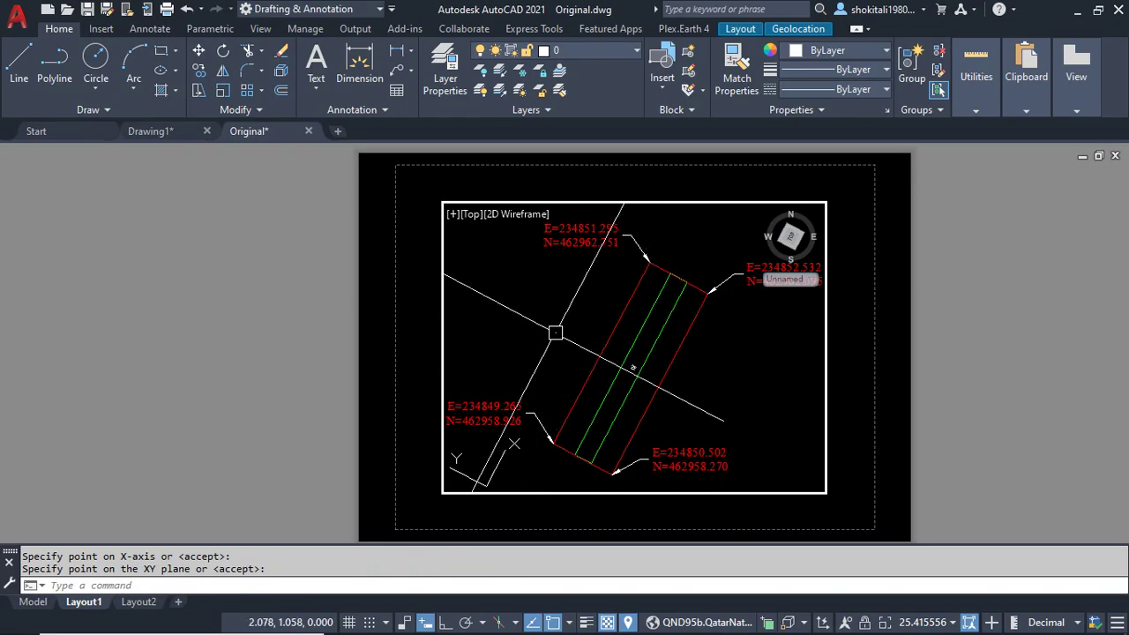
# - Make the viewport plan to the current UCS
pyautogui.write('p')
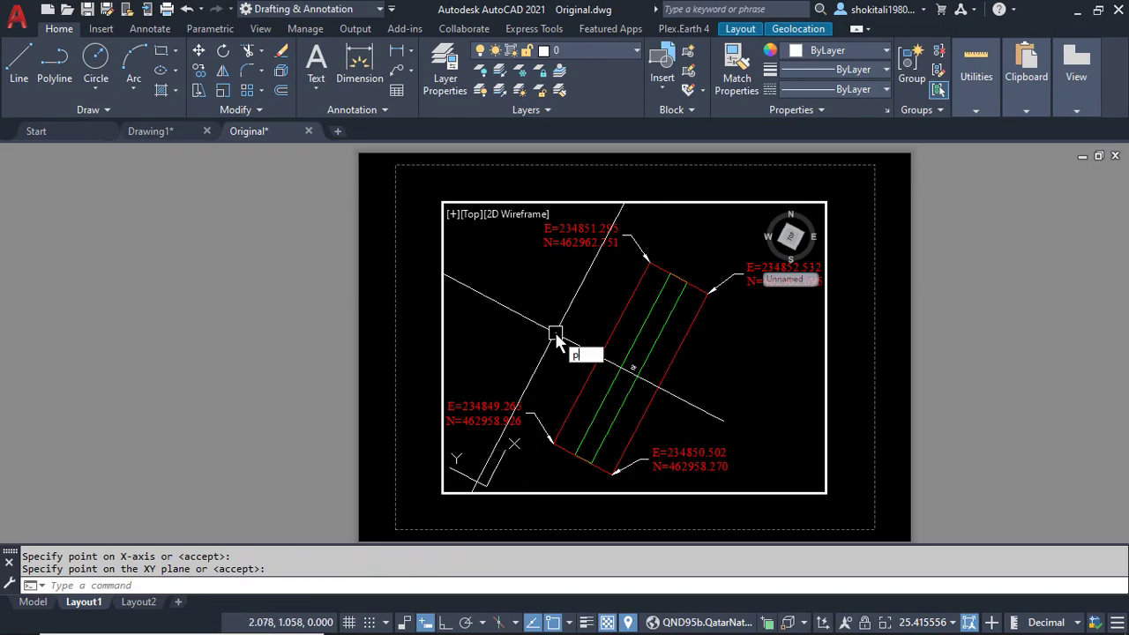
pyautogui.write('lan')
pyautogui.press('Return')
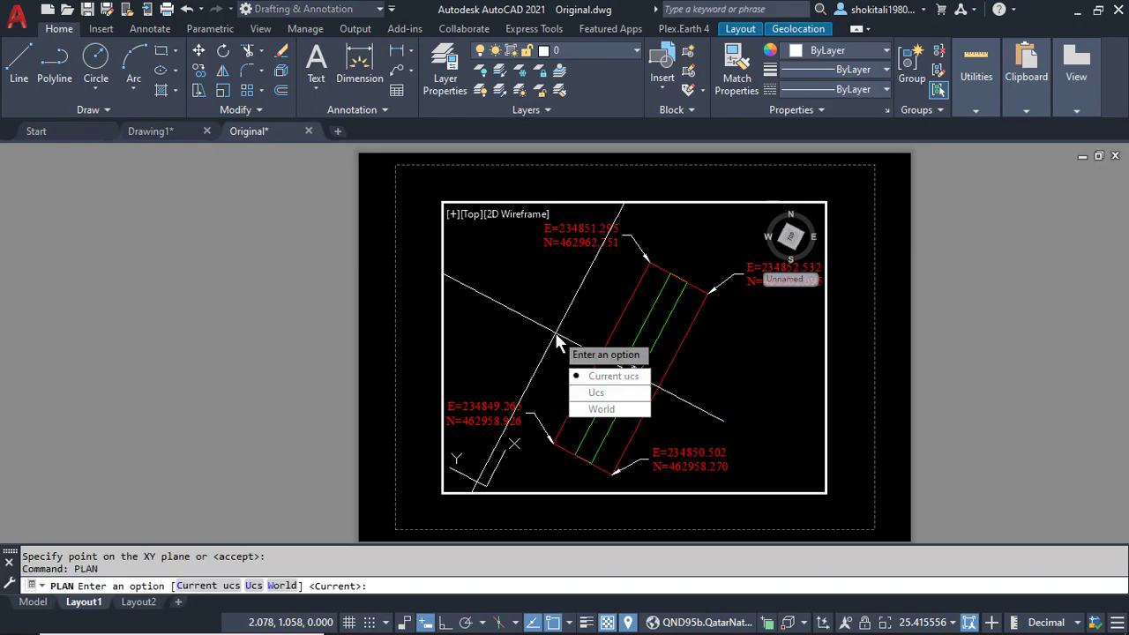
pyautogui.press('Return')
# - Centre the horizontal rectangle and its four corner labels in the viewport, then return to paper space
pyautogui.scroll(5, 554, 327)
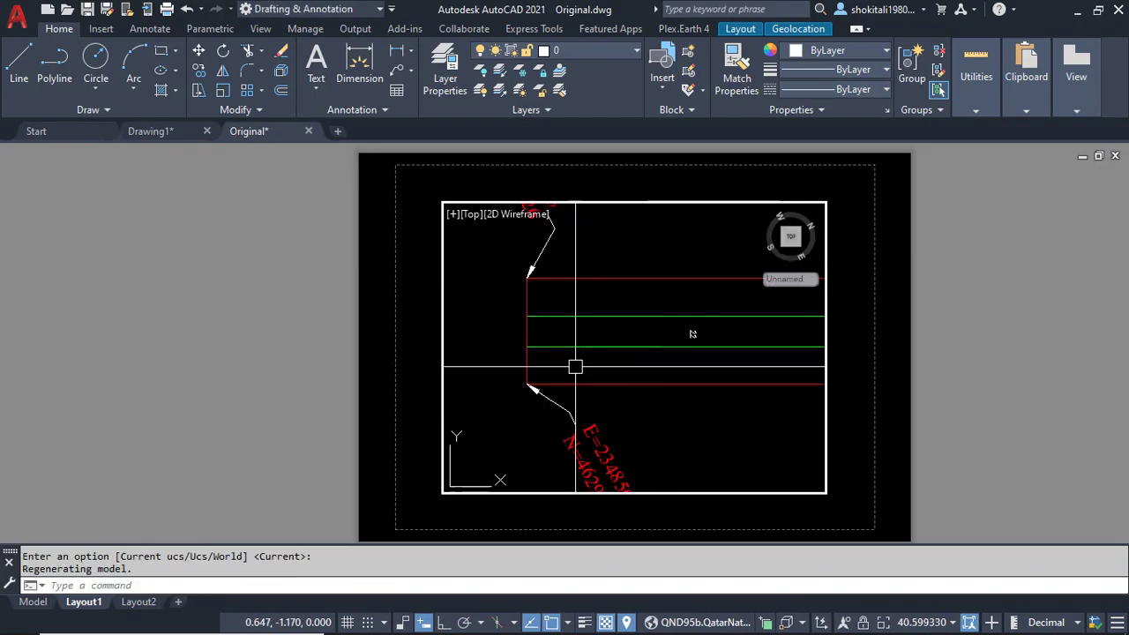
pyautogui.scroll(-2, 605, 327)
pyautogui.scroll(-1, 529, 341)
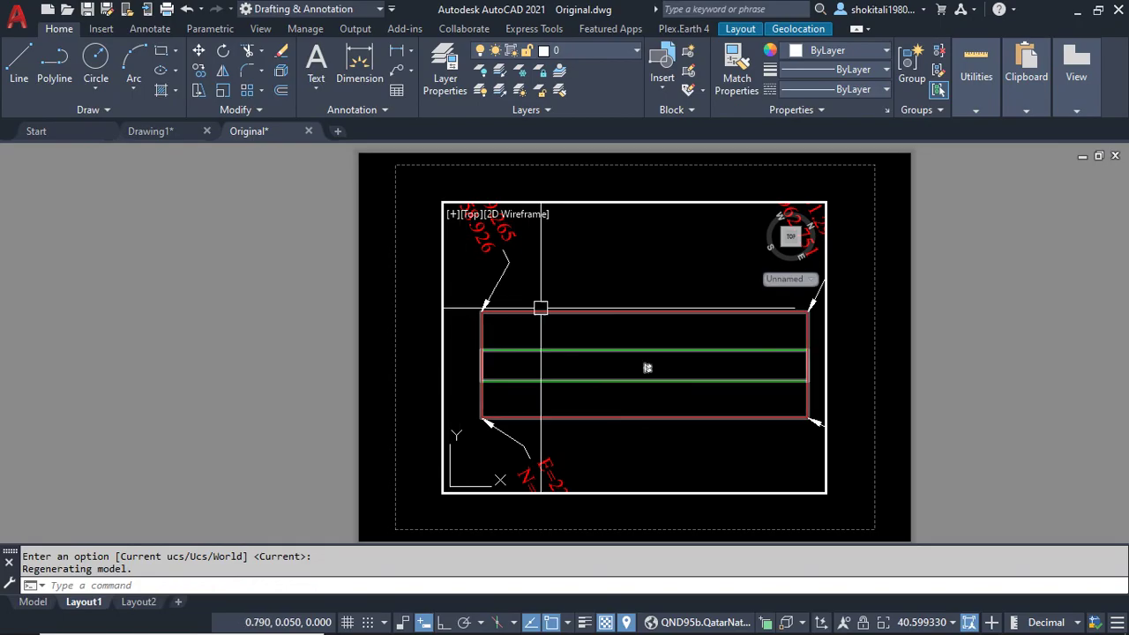
pyautogui.moveTo(750, 341); pyautogui.dragTo(744, 351, button='middle')
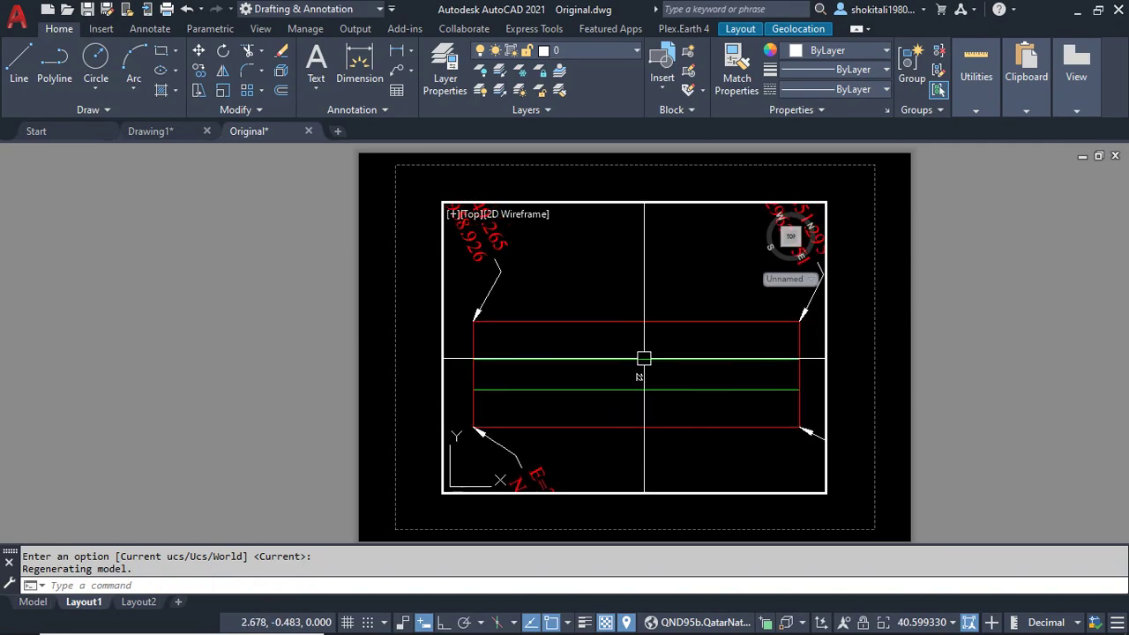
pyautogui.scroll(-2, 705, 353)
pyautogui.moveTo(756, 381); pyautogui.dragTo(744, 370, button='middle')
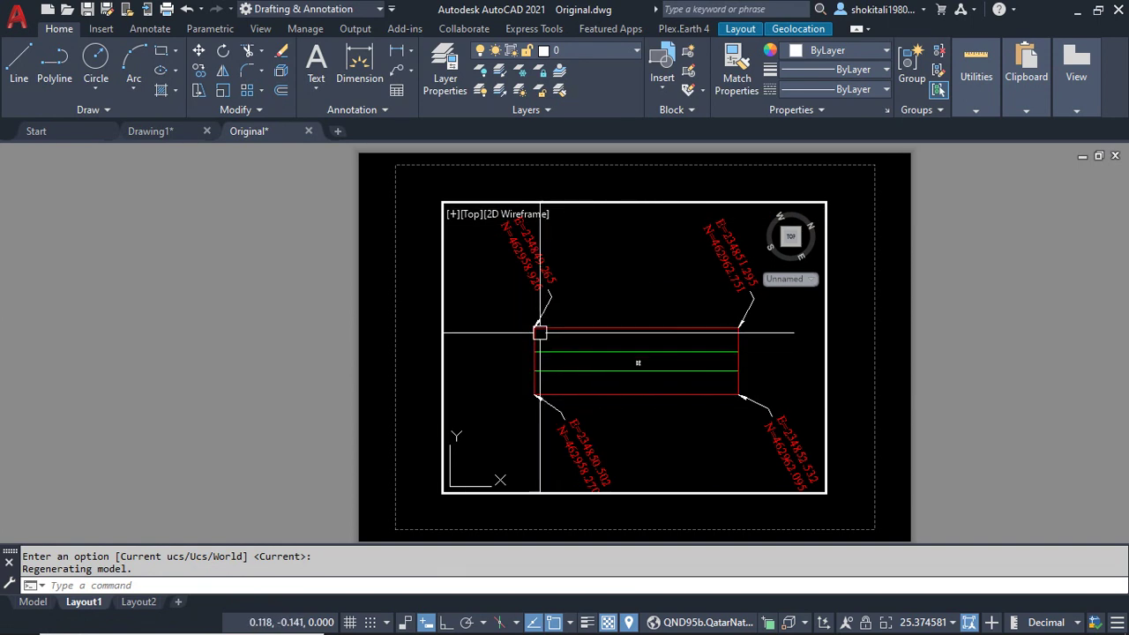
pyautogui.moveTo(638, 361); pyautogui.dragTo(637, 352, button='middle')
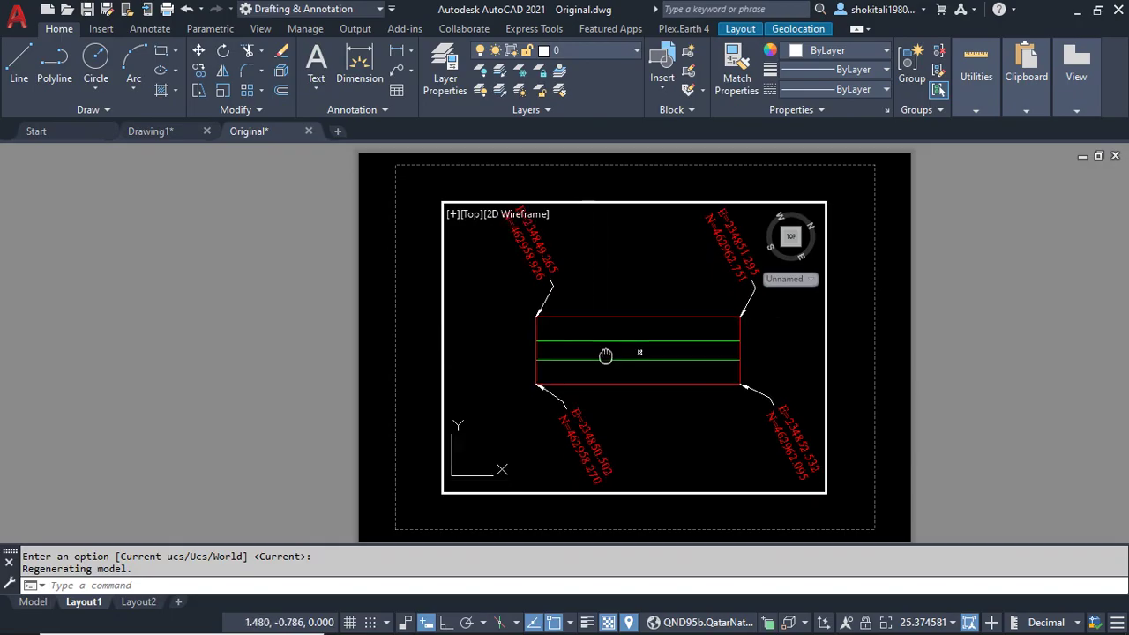
pyautogui.doubleClick(884, 323)
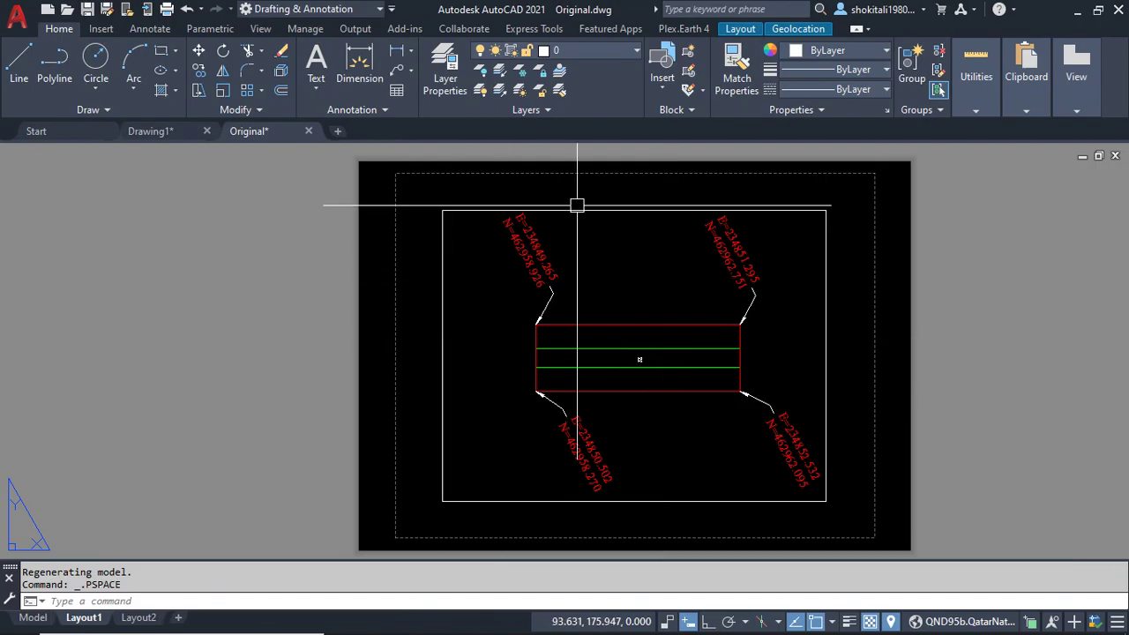